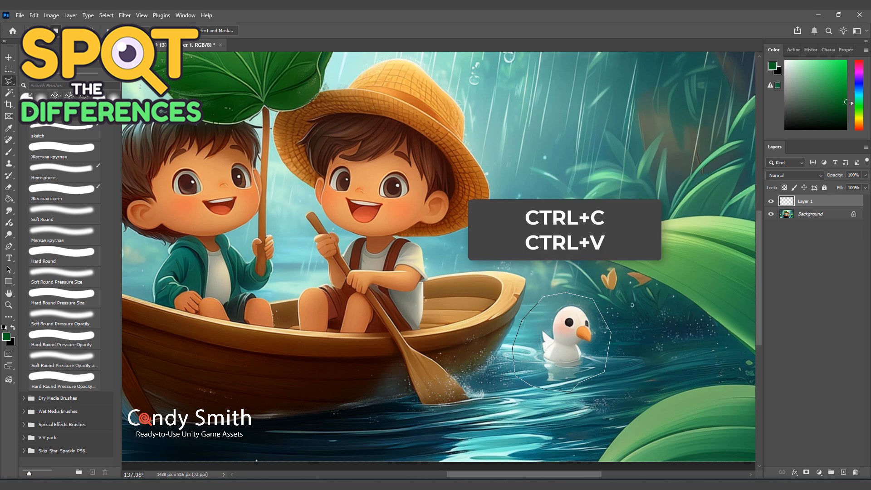
Step: Copy the selected duck from the Background layer onto a new layer and hide that new layer
click(812, 213)
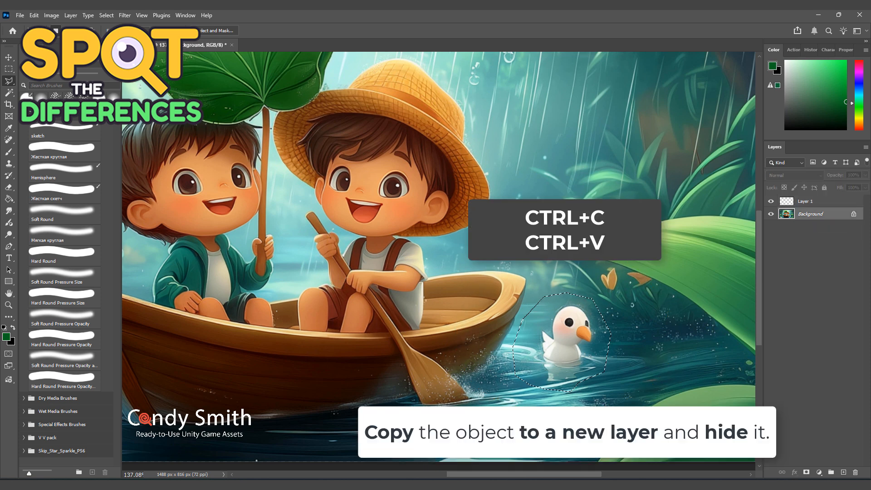
key(ctrl+v)
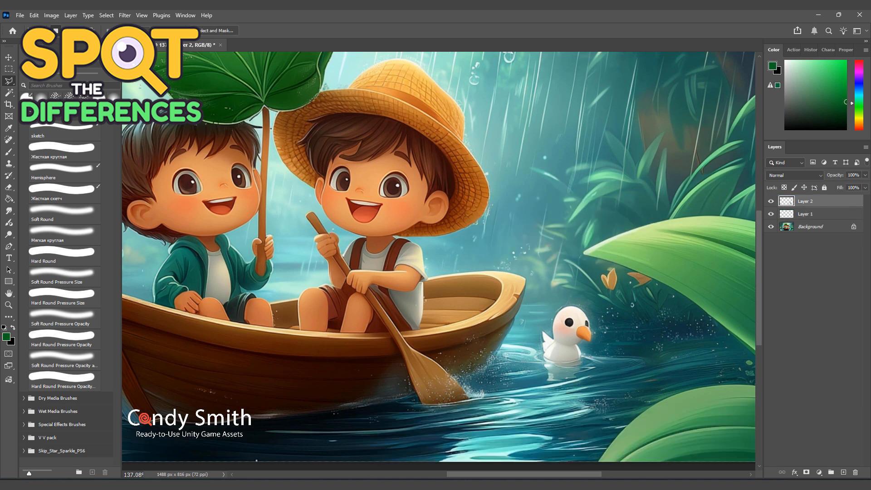
key(ctrl+comma)
Step: Restore the selection around the duck and run Generative Fill above Layer 1 with the prompt "clear"
key(ctrl+shift+d)
click(805, 213)
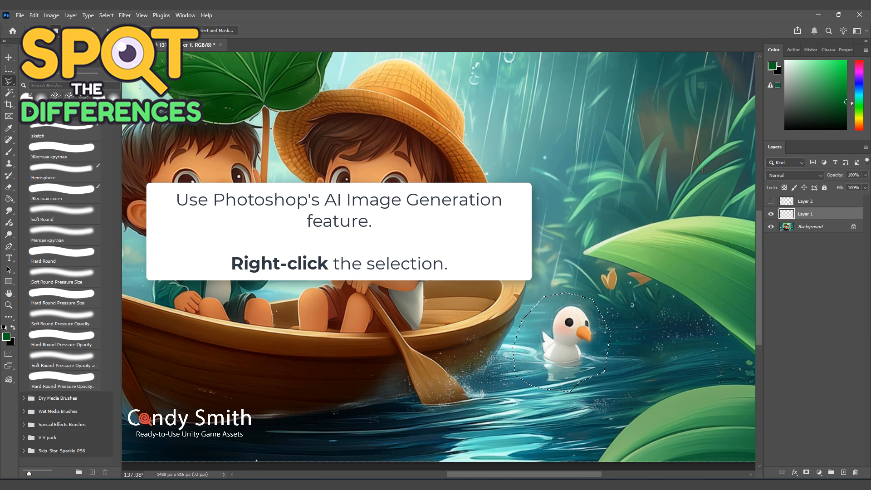
right_click(556, 361)
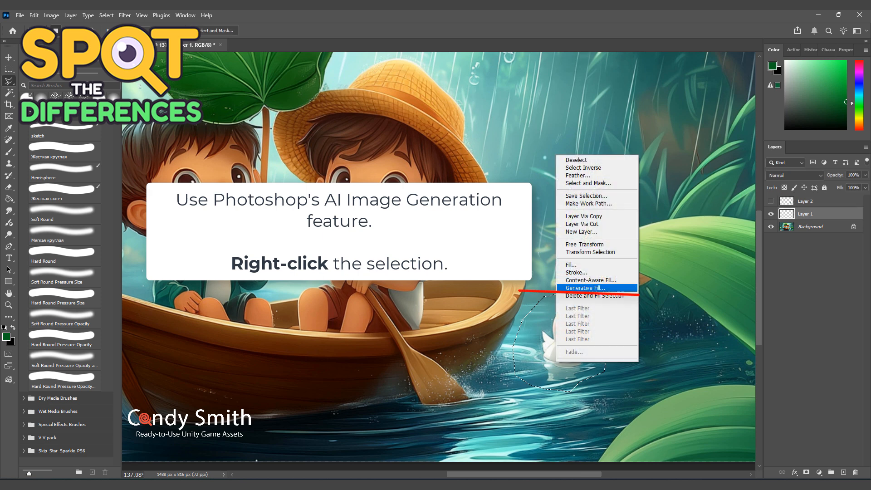
click(585, 288)
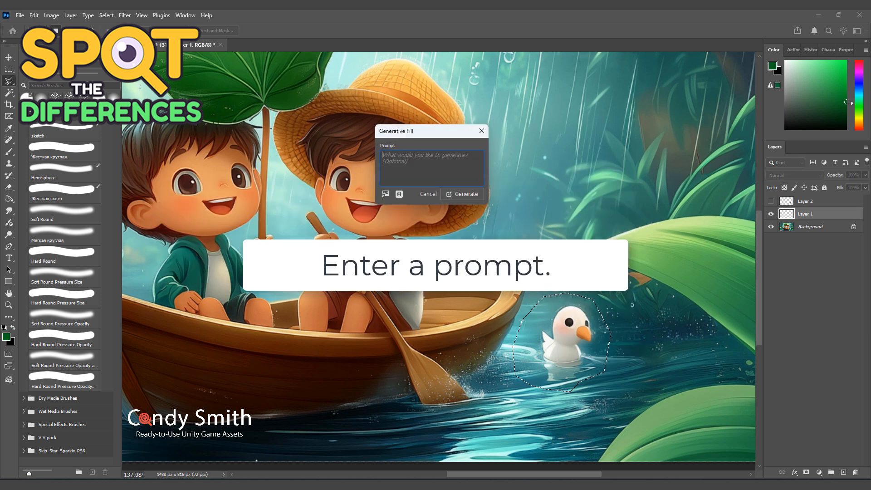
text(clear)
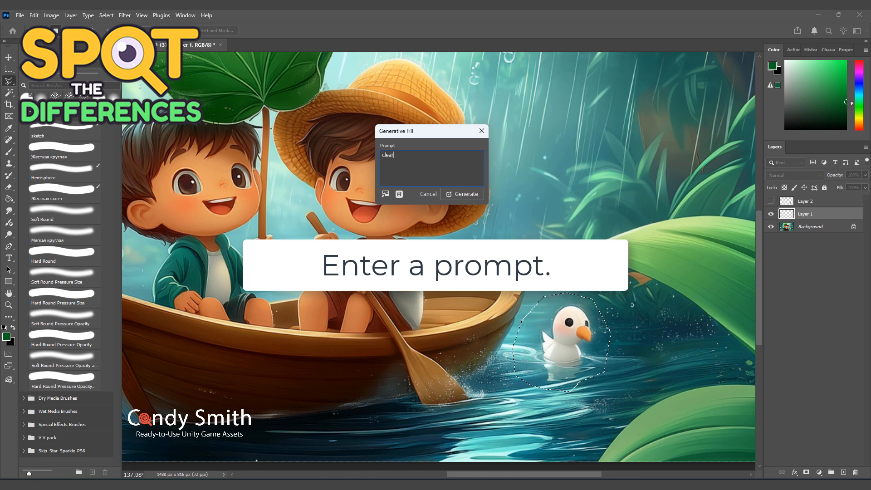
key(Return)
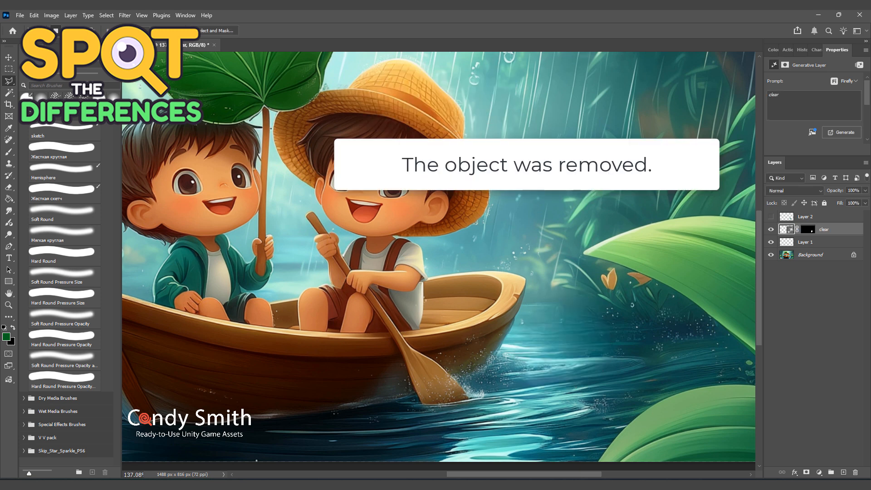
Step: Merge the generated clear layer with Layer 1 and toggle the merged layer's visibility to compare the image
shift+click(806, 242)
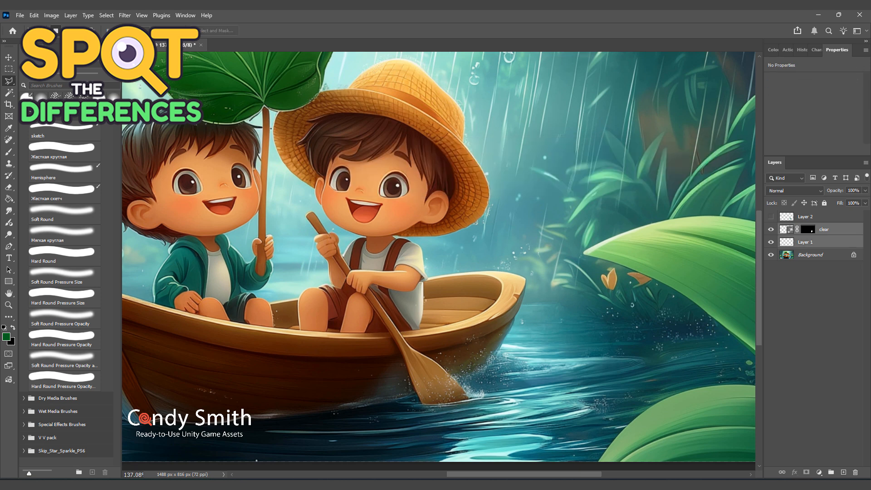
key(ctrl+e)
click(770, 229)
click(770, 229)
click(771, 229)
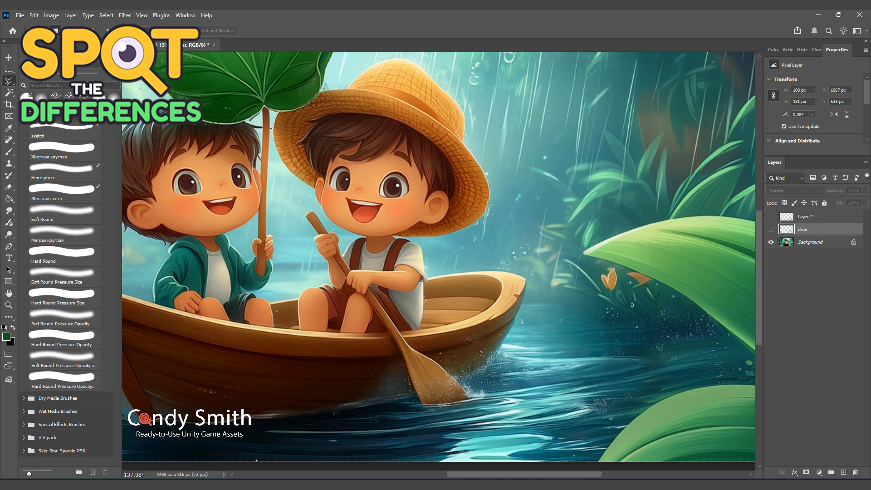
click(770, 229)
click(771, 229)
Step: Show Layer 2 with the duck and merge the clear layer into the Background
click(771, 216)
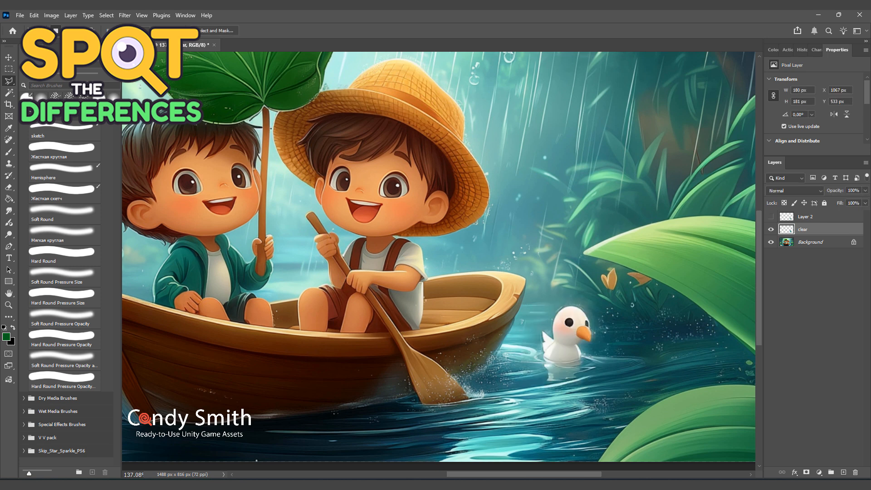
click(771, 216)
key(ctrl+e)
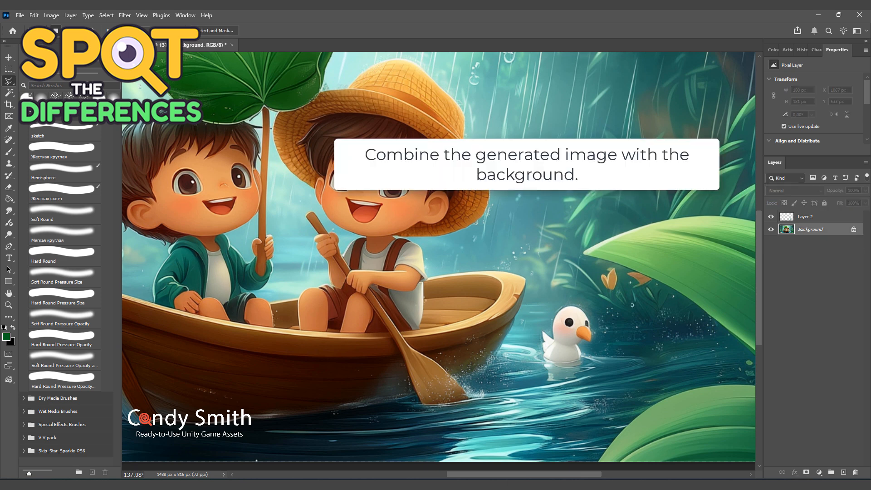
Step: Rename Layer 2 as "duck" and give it the Green colour label
double_click(805, 217)
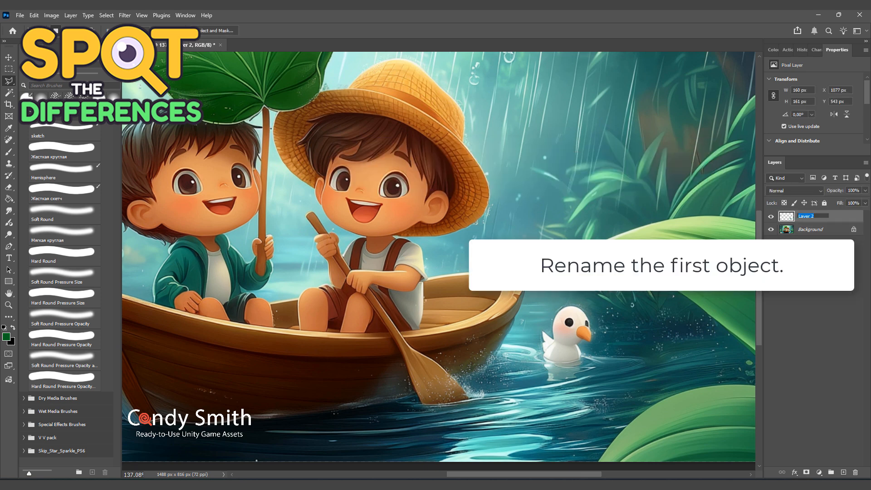
text(duck)
key(Return)
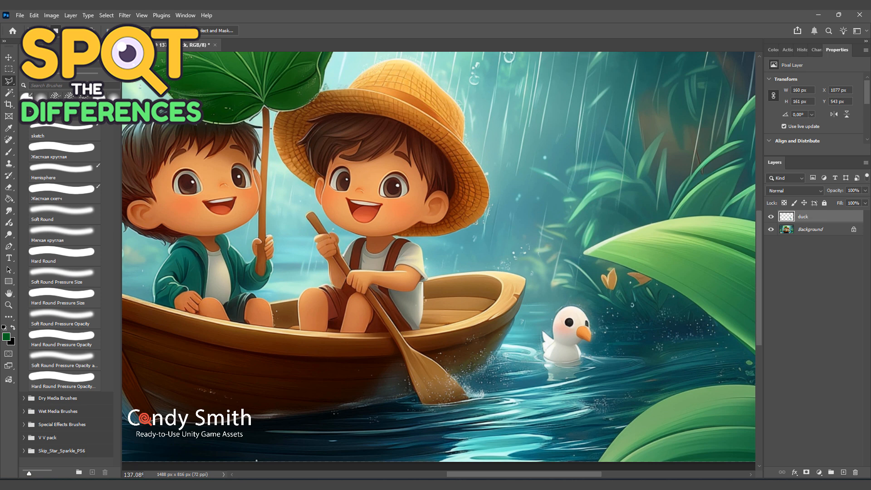
right_click(802, 218)
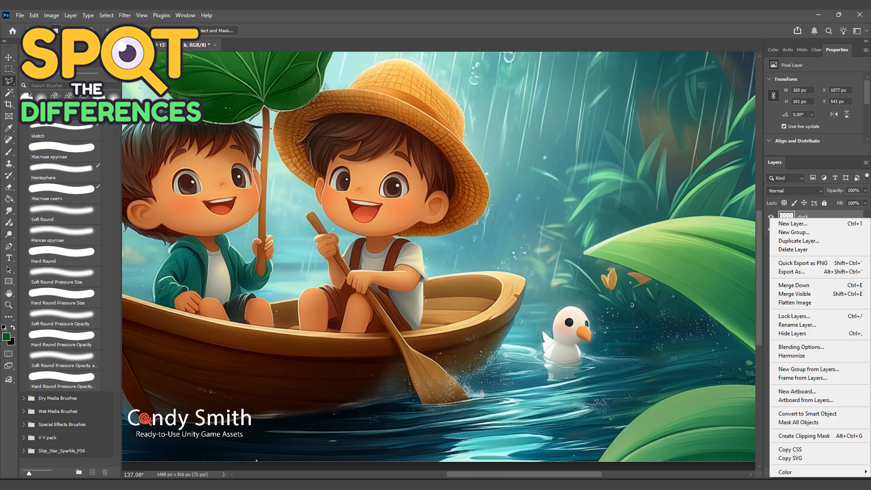
mouse_move(785, 471)
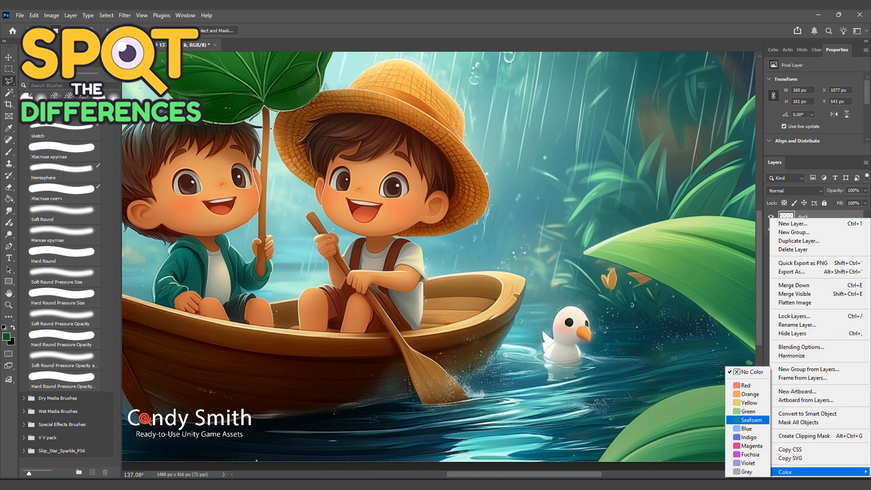
click(746, 411)
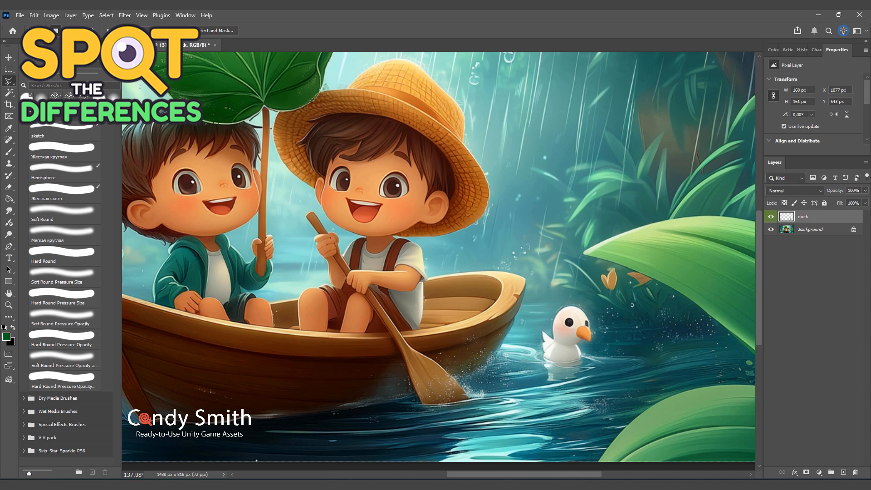
Step: Outline a polygonal selection over the central part of the large leaf above the boys
scroll(438, 256, down, 3)
scroll(458, 136, up, 4)
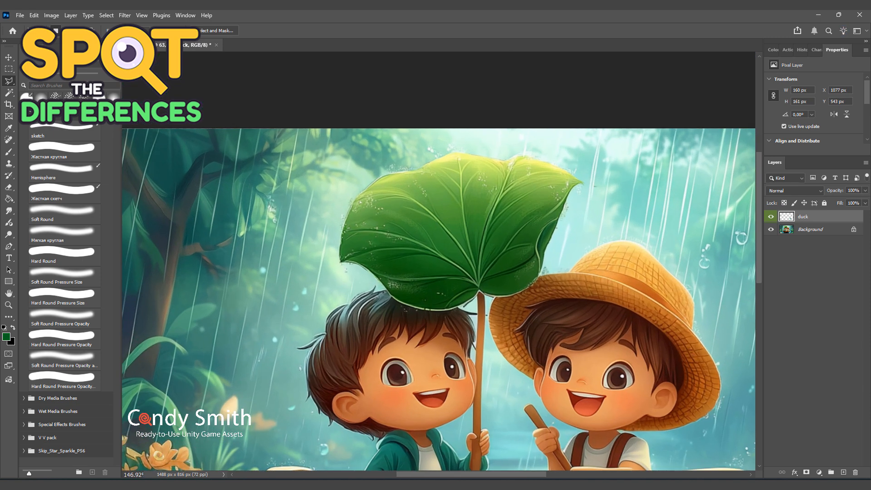
click(430, 184)
click(395, 236)
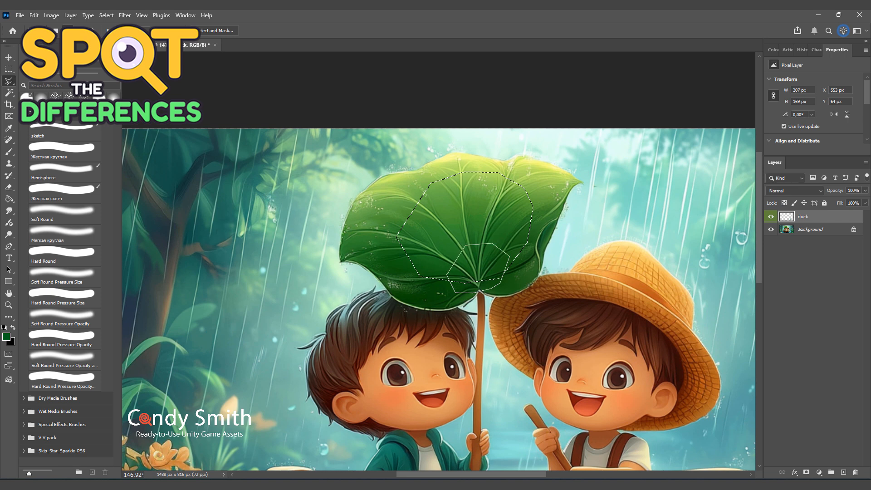
Step: Run Generative Fill on the leaf selection from the Background layer with the prompt "rain drop"
click(810, 229)
right_click(482, 239)
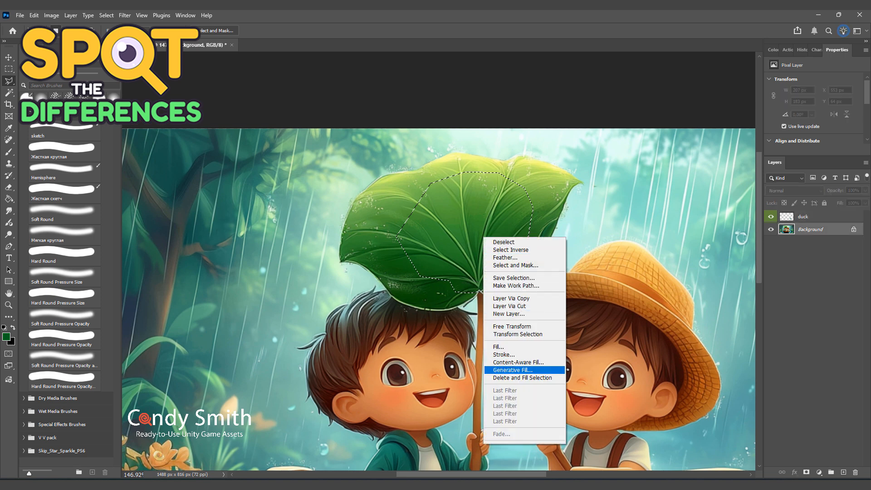
click(517, 371)
text(rain drop)
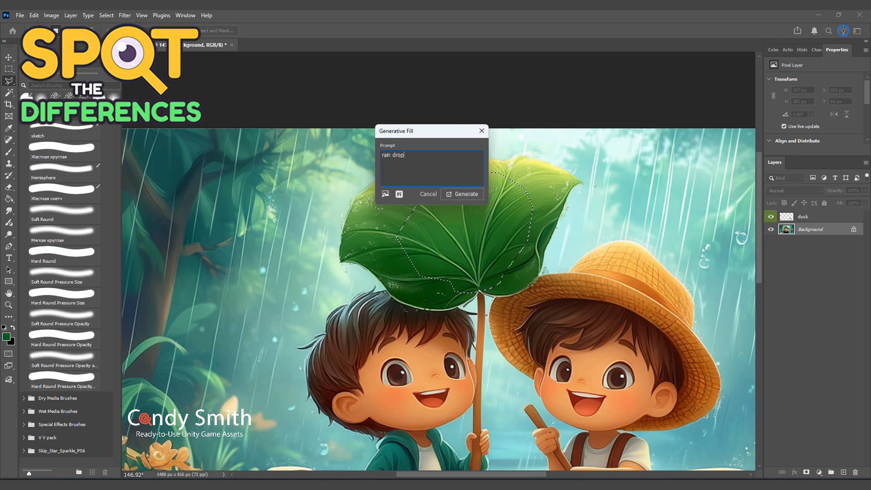
key(Return)
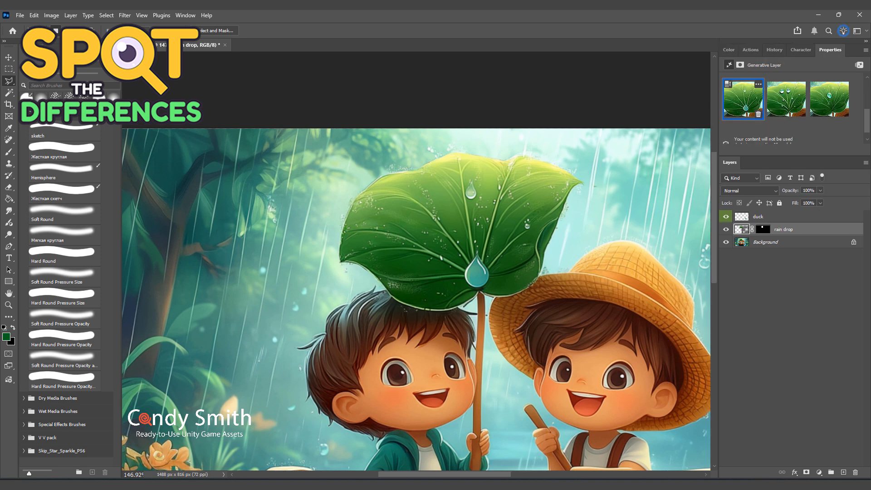
Step: Apply the third generated rain drop variation to the leaf and check it in the whole picture
click(829, 99)
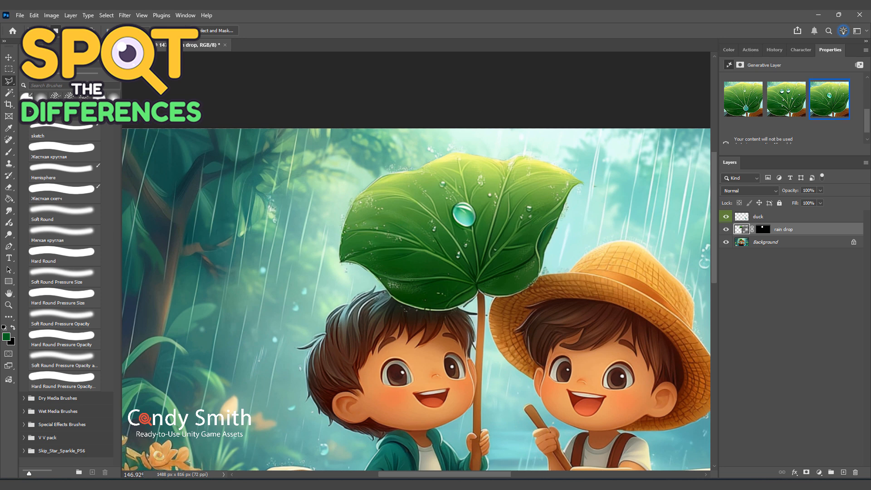
scroll(416, 284, down, 1)
scroll(542, 246, down, 5)
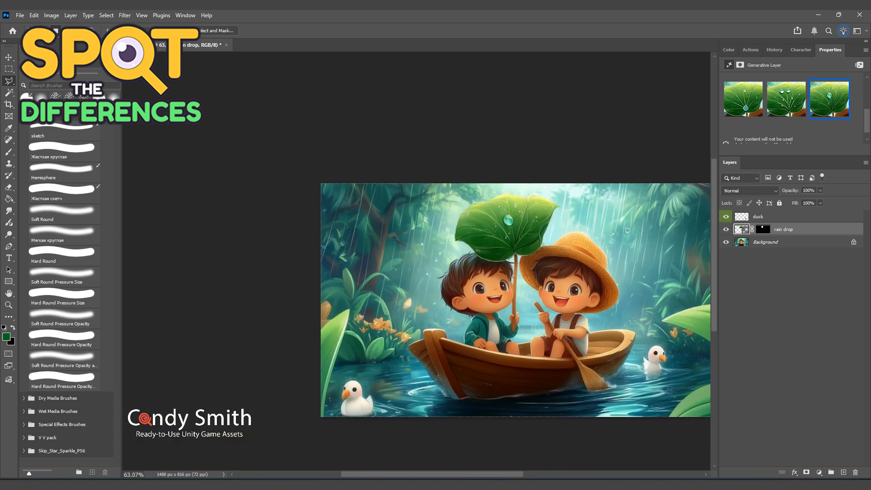
Step: Change the rain drop layer's prompt to "water drop" and generate new variations
mouse_move(786, 98)
click(770, 84)
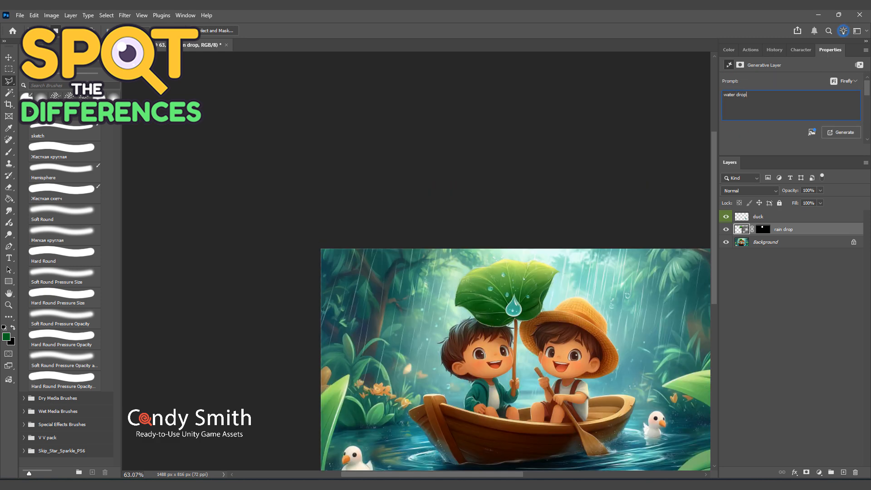
key(Return)
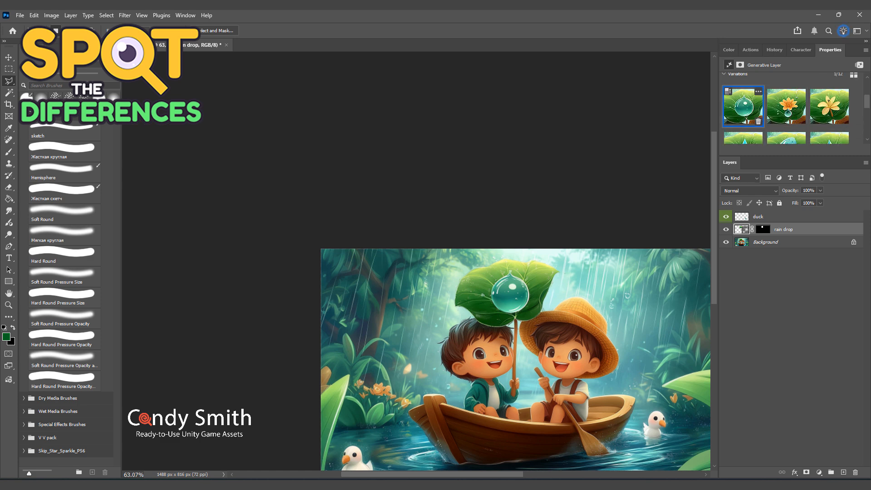
click(844, 135)
Step: Compare the generated variations and apply the large round teal water drop to the leaf
click(782, 99)
scroll(415, 263, down, 3)
scroll(415, 263, right, 5)
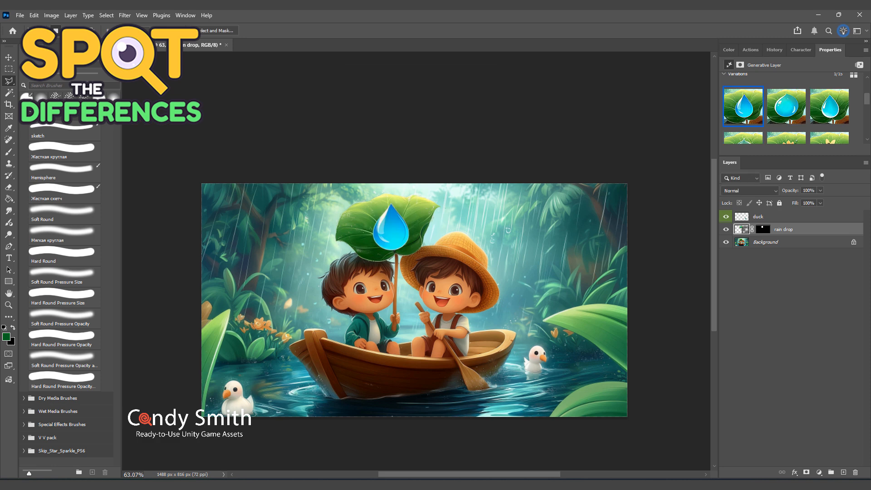
click(742, 105)
scroll(742, 105, down, 2)
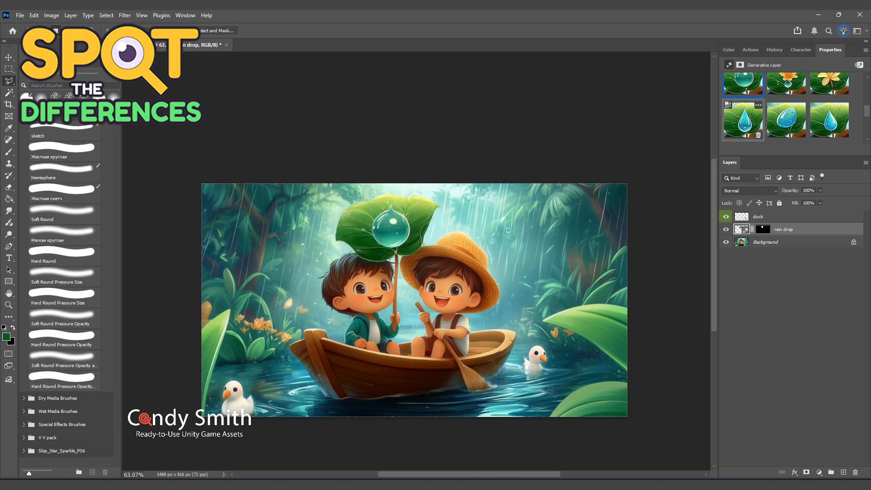
Step: Outline a polygonal selection over the tree's forked branches near the image's upper edge
scroll(182, 208, up, 3)
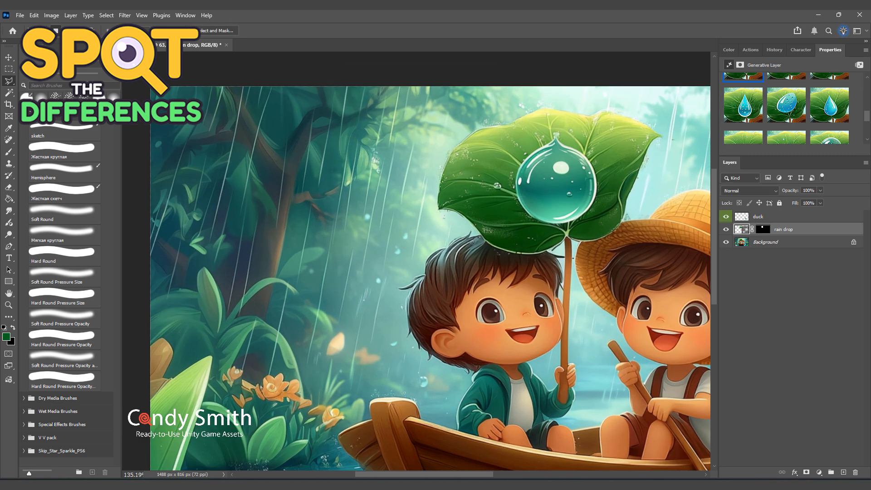
click(308, 164)
click(324, 214)
click(349, 225)
click(381, 209)
click(309, 157)
Step: Run Generative Fill on the branch selection with the prompt "bird nest"
right_click(309, 157)
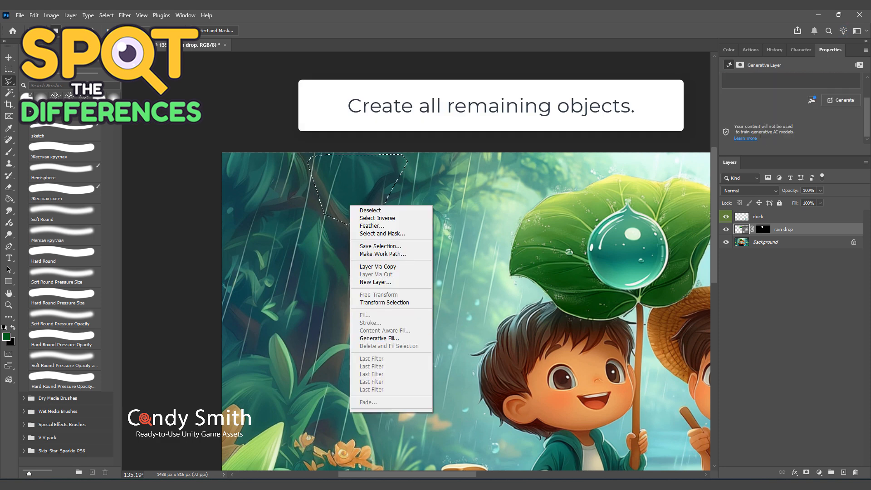
click(326, 272)
text(bird nest)
key(Return)
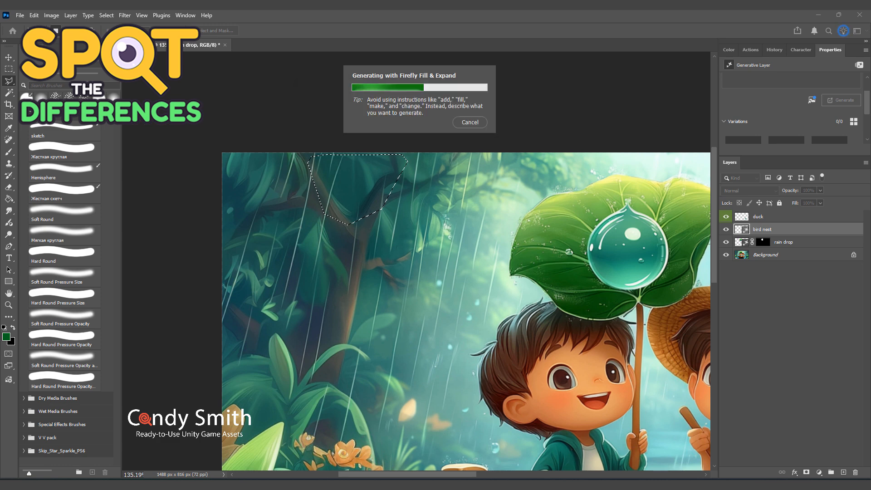
Step: Compare the bird nest variations and apply the second one, checking it in the picture
click(829, 111)
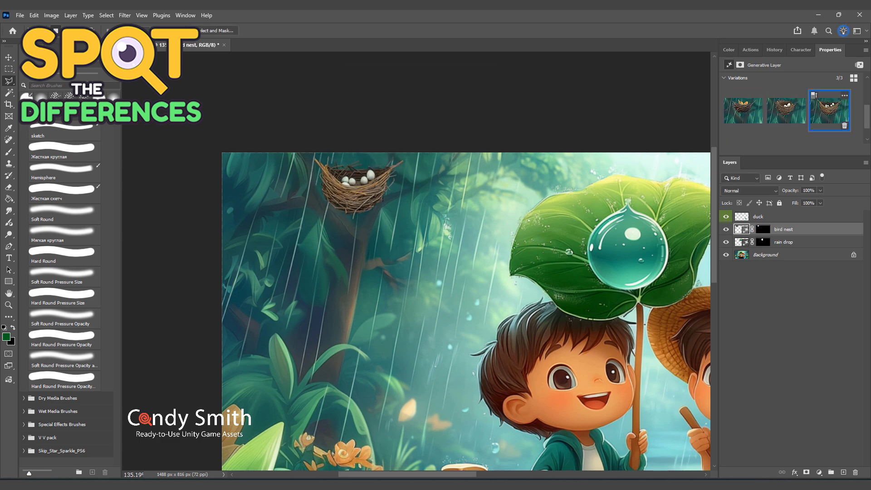
click(742, 110)
click(786, 110)
scroll(415, 284, down, 6)
scroll(512, 288, up, 6)
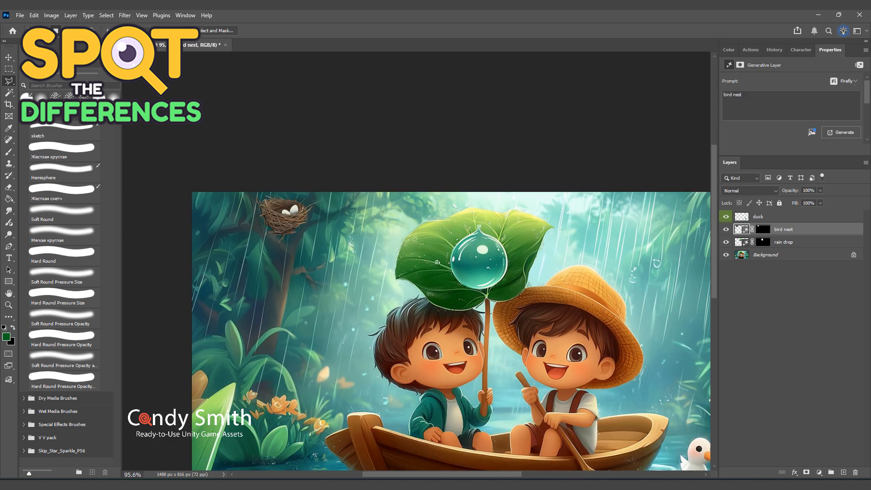
Step: Rename the duck layer as "1 duck"
scroll(590, 319, down, 4)
right_click(790, 229)
click(759, 216)
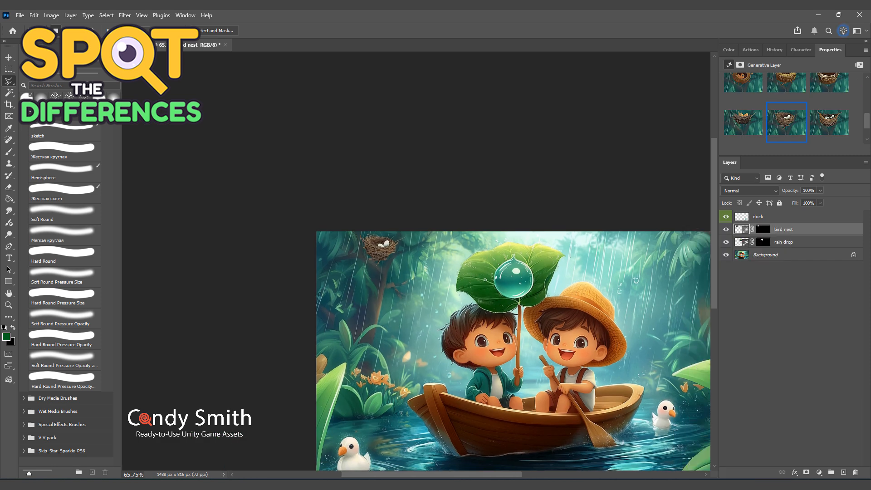
double_click(759, 216)
text(1 duck)
key(Return)
Step: Move the rain drop layer above the duck layer and rename it "2 drop"
drag(784, 242, 784, 212)
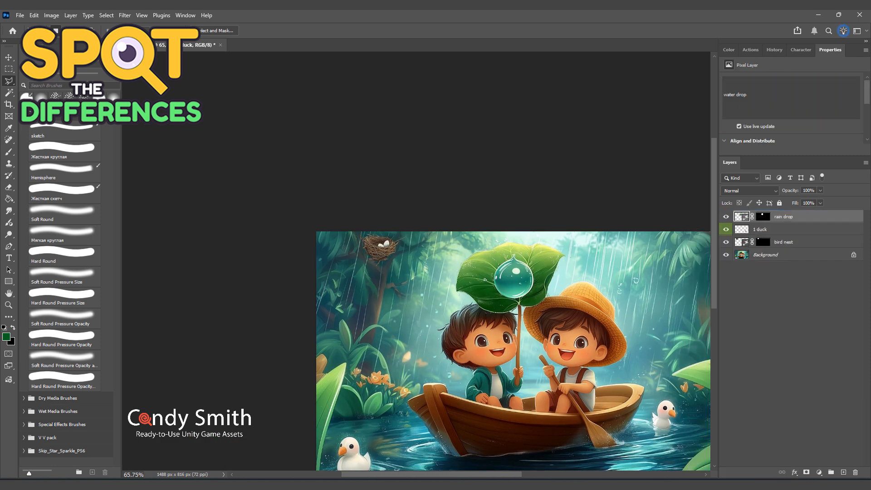
double_click(784, 216)
text(2 drop)
key(Return)
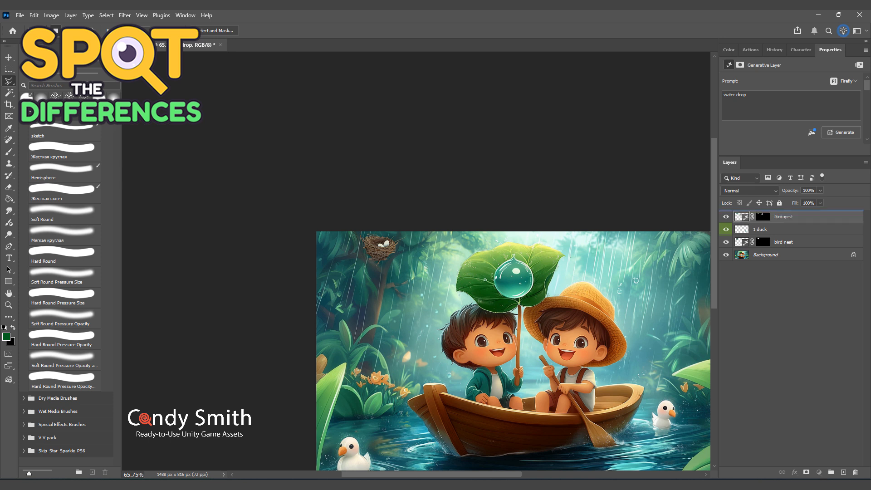
Step: Move the bird nest layer to the top of the layer stack and rename it "3 nest"
drag(784, 241, 784, 212)
double_click(784, 216)
text(3 nest)
key(Return)
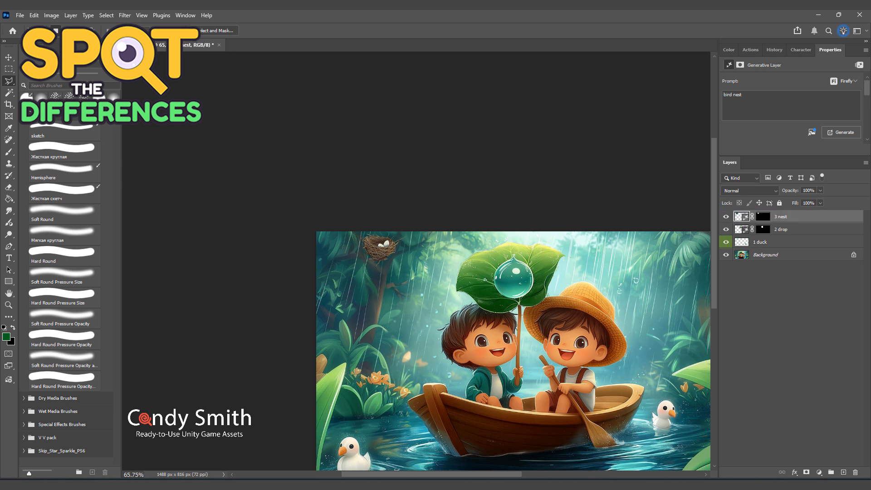
Step: Group the nest, drop and duck layers and name the group "items"
shift+click(762, 242)
key(ctrl+g)
double_click(761, 215)
text(items)
key(Return)
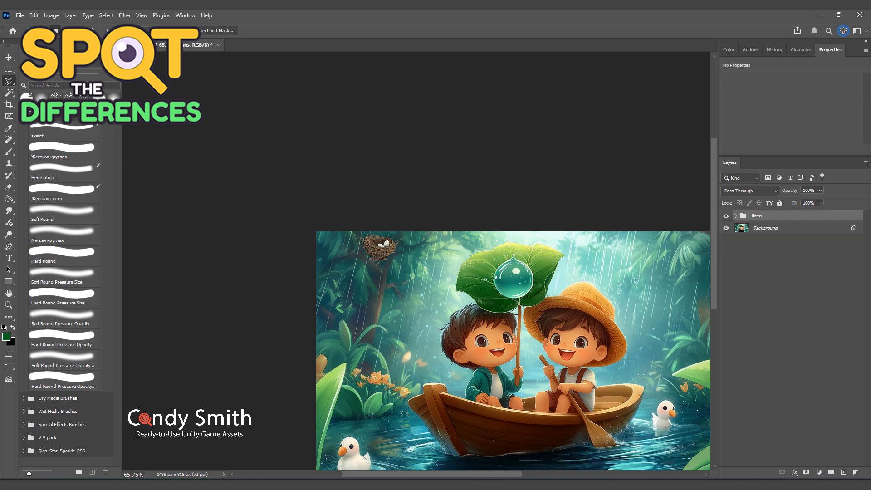
Step: Expand the items group and check the duck layer by hiding and showing it
click(736, 216)
scroll(518, 310, down, 2)
click(726, 253)
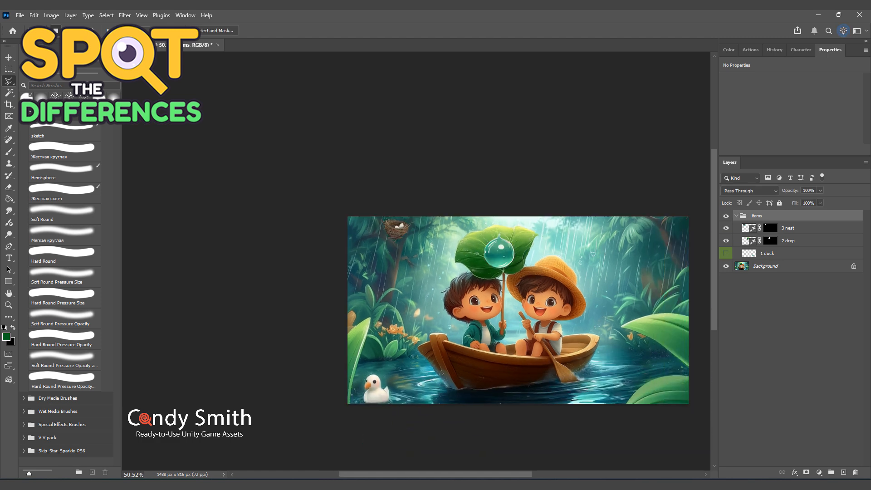
click(726, 253)
Step: Outline an area rising from the side of the straw hat and run Generative Fill on the Background with the prompt "feather"
click(798, 228)
scroll(613, 267, up, 7)
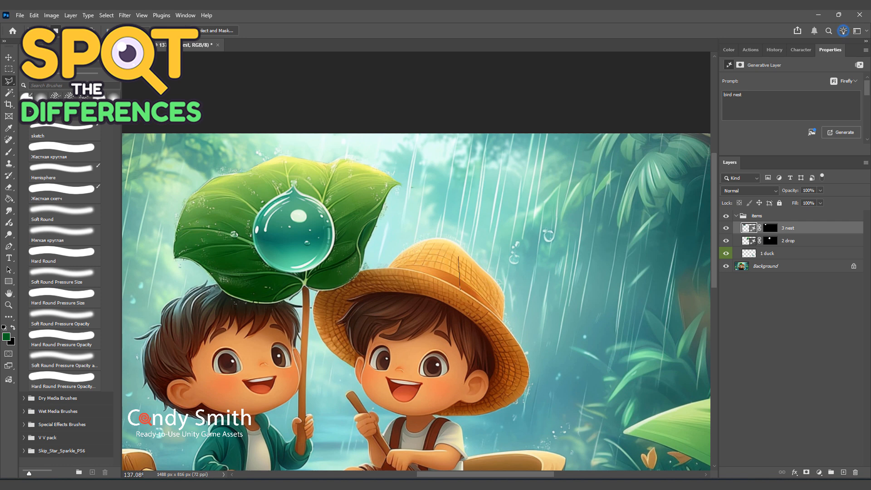
click(487, 309)
right_click(550, 249)
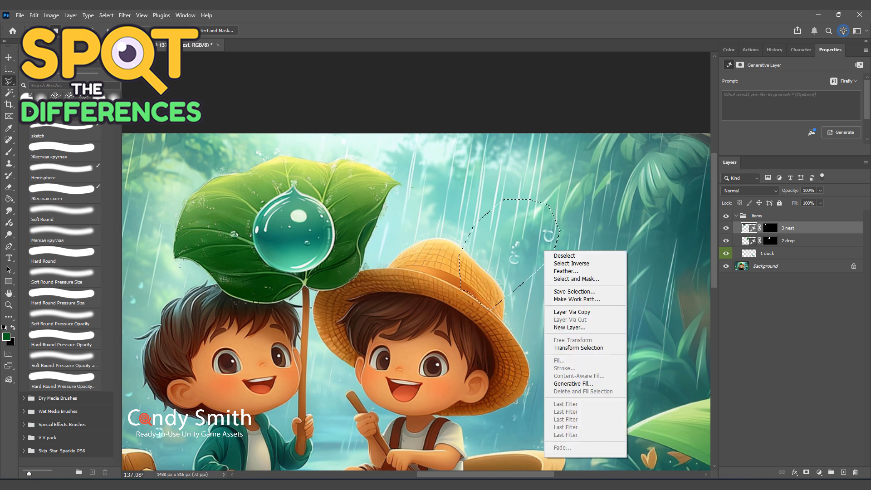
click(551, 413)
text(feather)
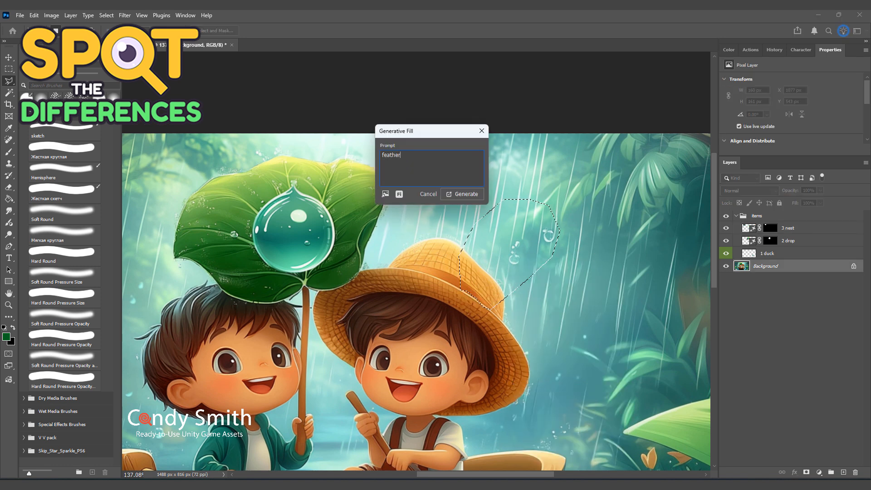
key(Return)
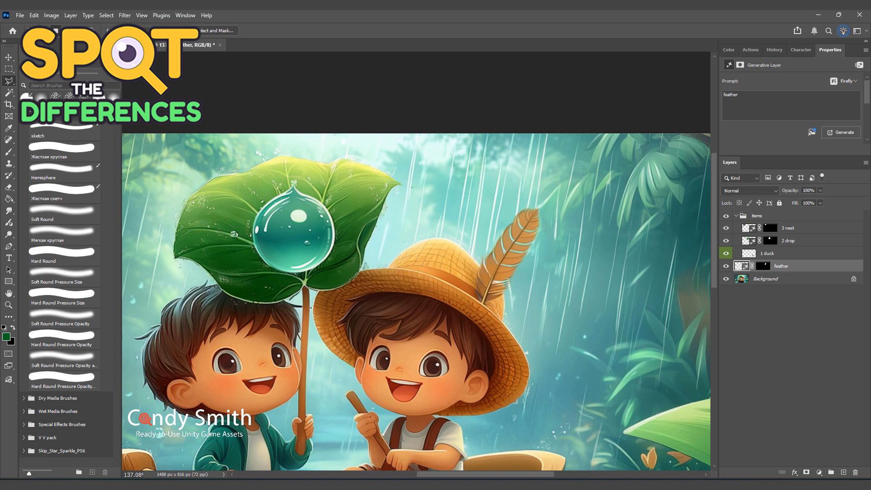
Step: Apply the third feather variation, move its layer to the top of the items group and rename it "4 feather"
scroll(787, 113, down, 2)
click(787, 120)
click(829, 121)
drag(781, 266, 782, 221)
double_click(788, 227)
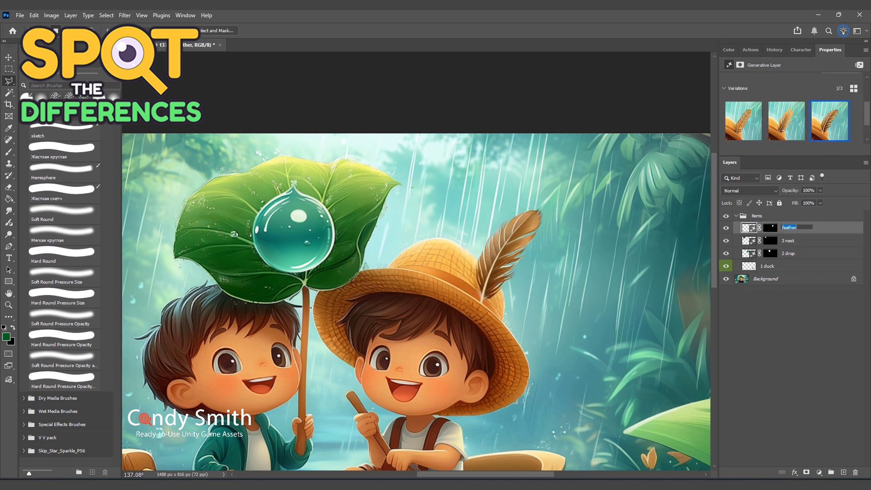
click(787, 331)
Step: Select the Background layer and outline both eyes of the boy holding the leaf as one selection
scroll(615, 294, down, 4)
scroll(522, 399, up, 2)
drag(436, 277, 361, 297)
scroll(361, 297, up, 3)
click(789, 279)
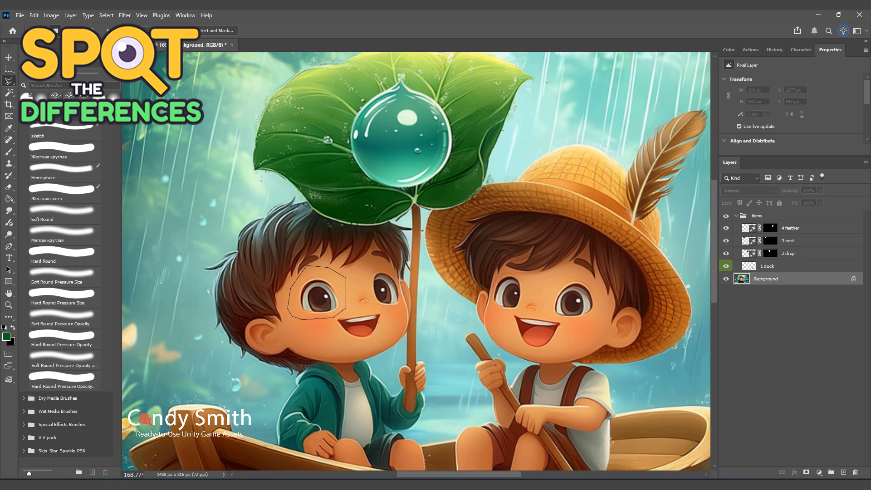
click(301, 319)
shift+click(372, 264)
click(367, 284)
click(371, 305)
click(391, 313)
click(402, 297)
click(372, 265)
Step: Run Generative Fill on the eye selection with the prompt "closed eyes"
right_click(316, 284)
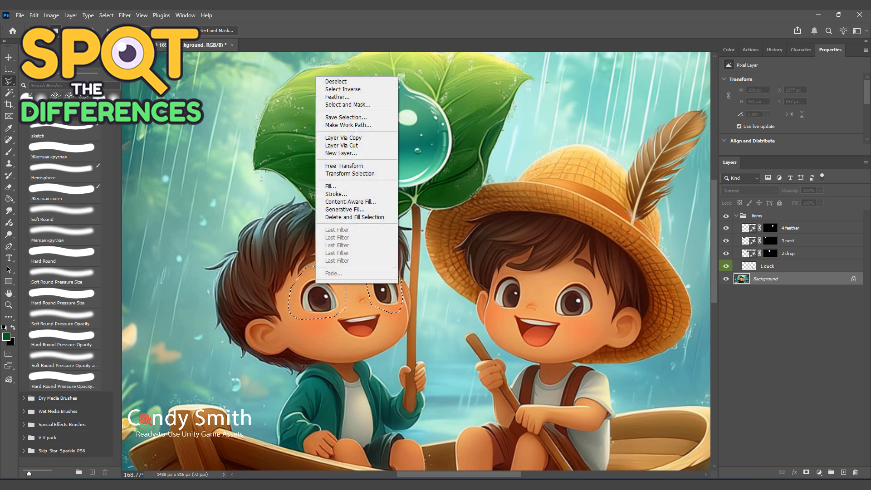
click(345, 209)
text(closed)
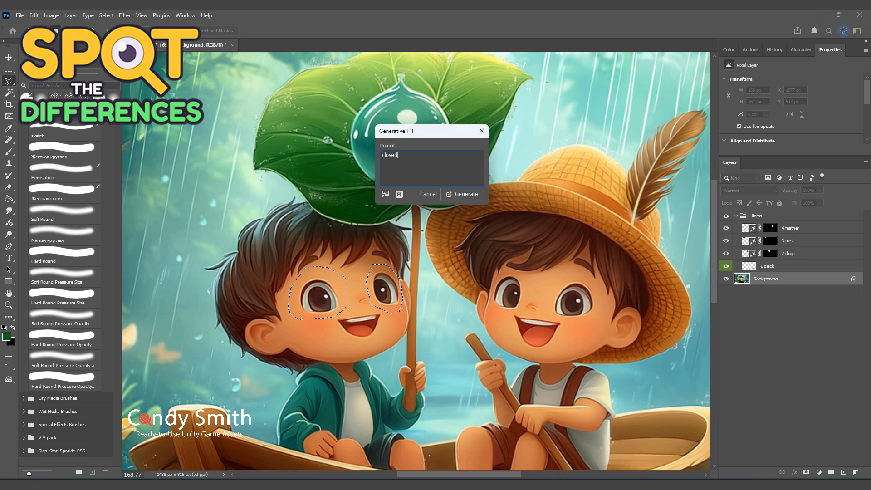
text( eyes)
click(462, 193)
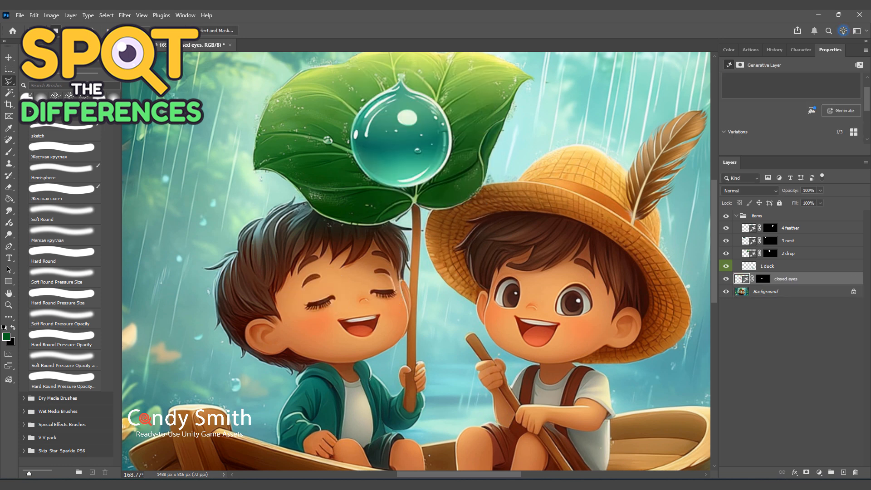
Step: Apply the third closed eyes variation, move its layer to the top of the items group and rename it "5 closed eyes"
click(829, 114)
key(ctrl+0)
drag(786, 278, 789, 223)
double_click(794, 227)
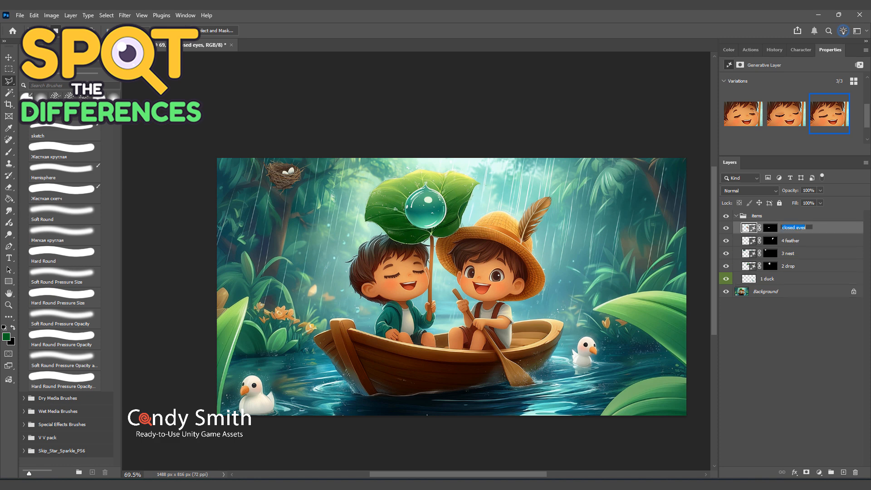
key(Return)
Step: Outline the empty boat seat behind the boy with the hat and run Generative Fill with the prompt "backpack"
scroll(572, 267, up, 3)
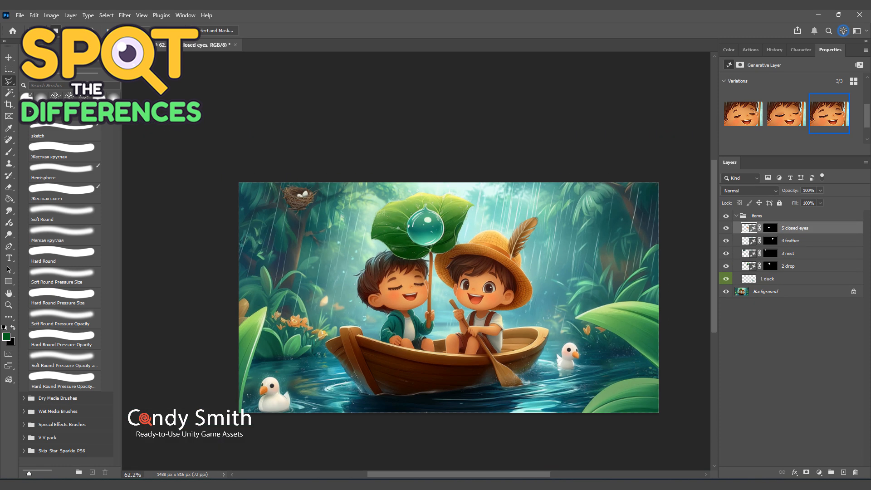
scroll(628, 370, up, 3)
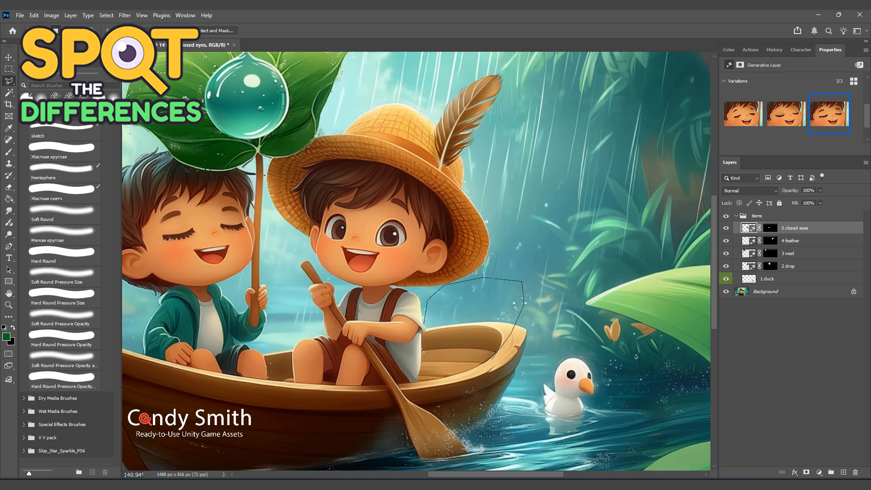
click(419, 381)
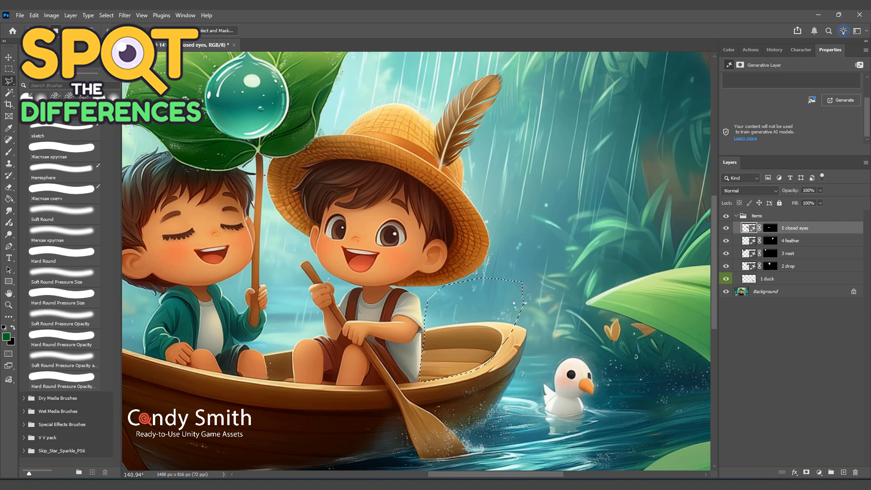
key(ctrl+shift+g)
text(backpack)
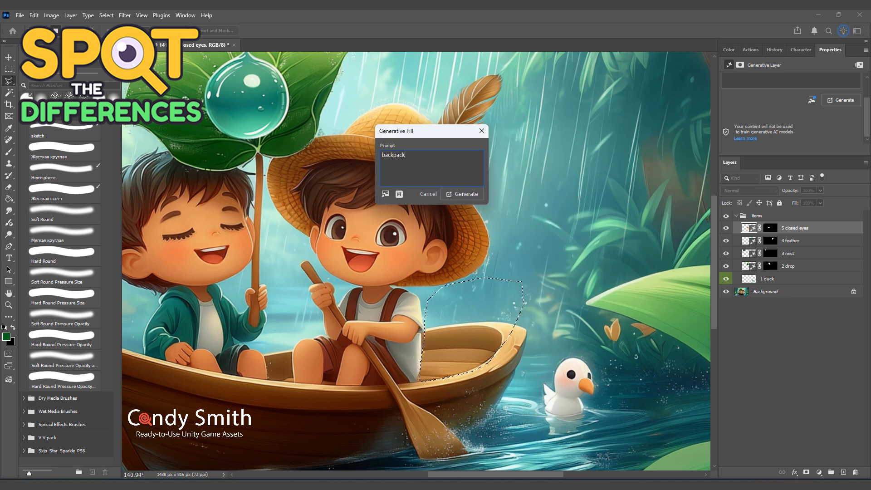
key(Return)
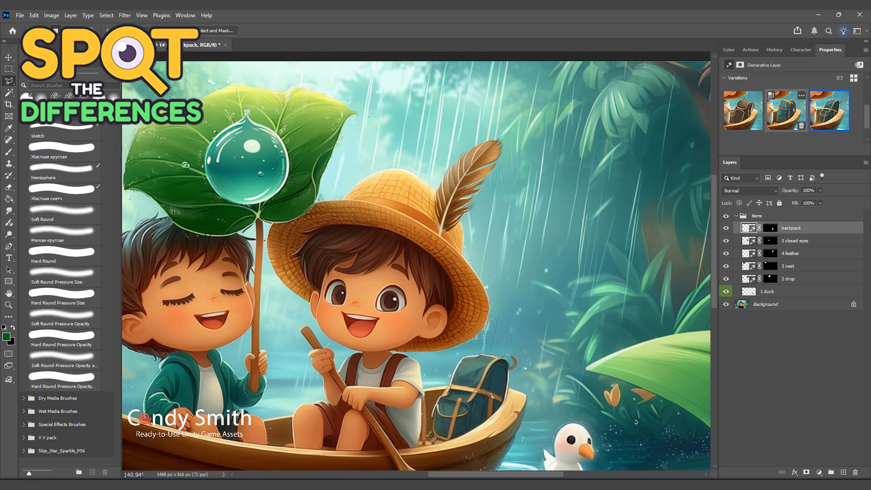
Step: Generate another set of backpack variations and apply the first one
scroll(841, 93, up, 1)
click(841, 93)
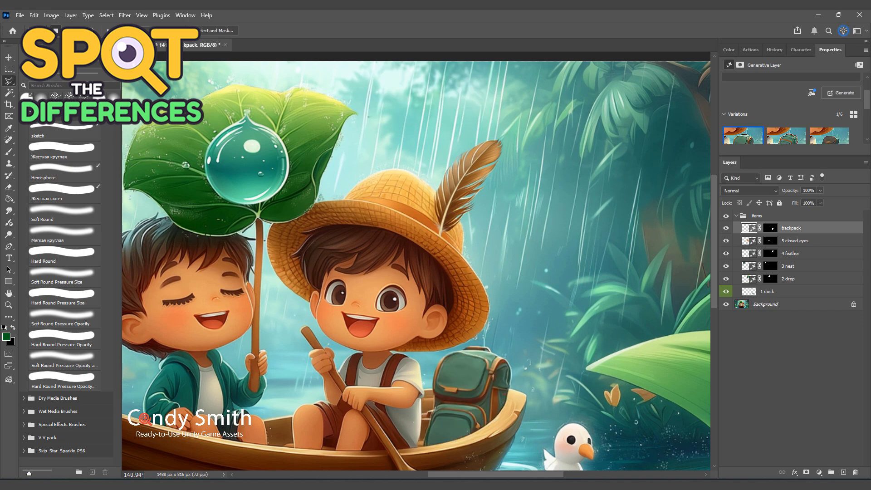
click(743, 136)
scroll(416, 265, down, 5)
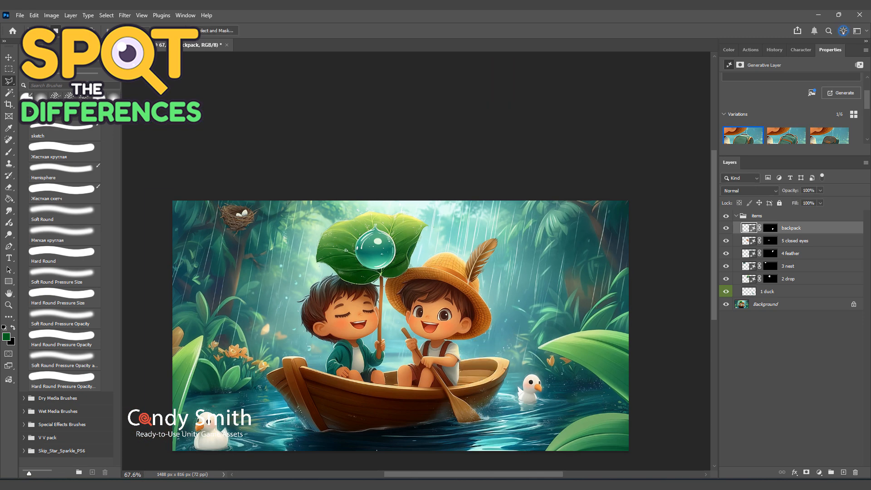
Step: Rename the backpack layer as "6 backpack"
double_click(791, 227)
text(6)
key(Return)
Step: Outline a large rounded area in the jungle above the big leaf on the far bank
scroll(592, 249, up, 3)
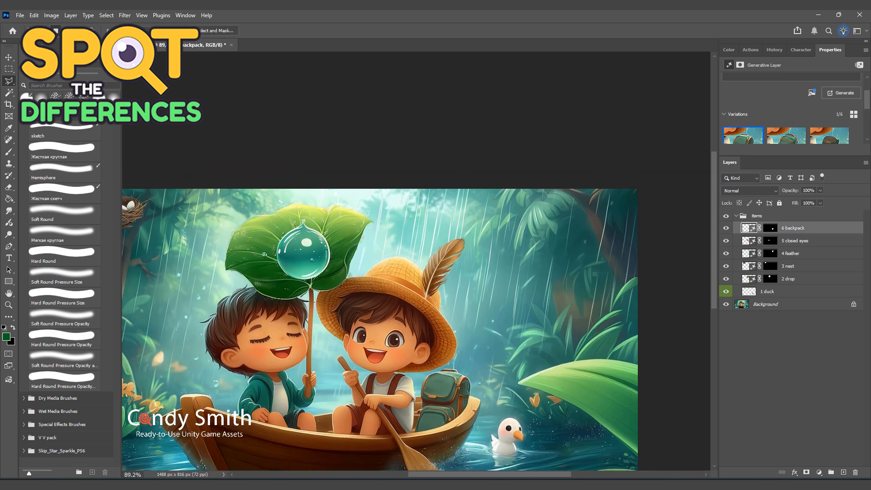
click(497, 286)
click(550, 357)
click(614, 283)
click(526, 239)
Step: Run Generative Fill on the jungle selection with the Background layer active and the prompt "red flowers"
right_click(557, 265)
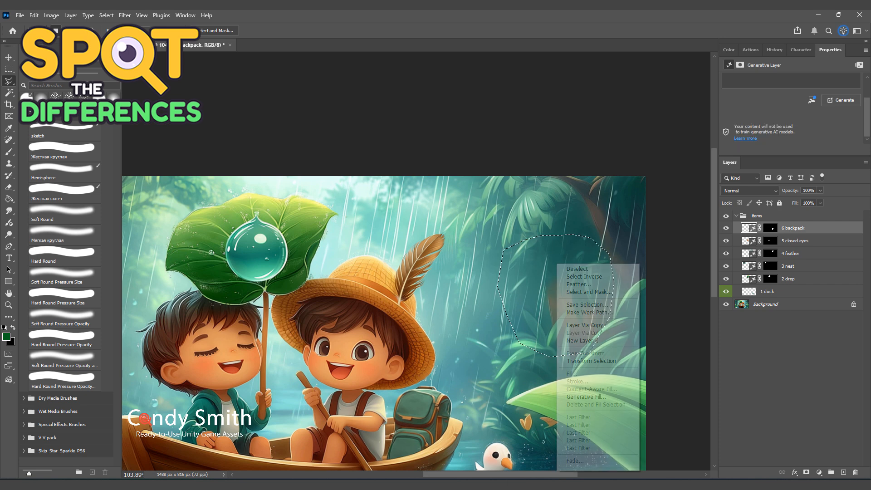
click(771, 304)
right_click(537, 295)
click(561, 209)
text(red flowers)
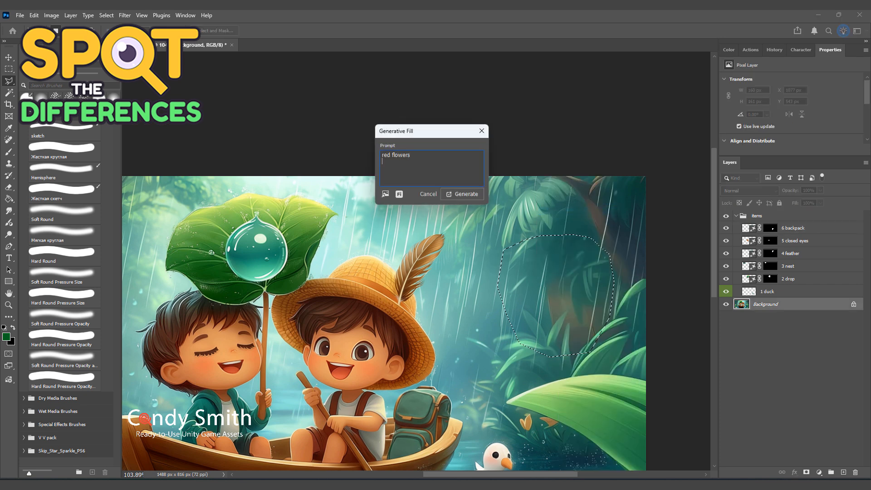
click(461, 194)
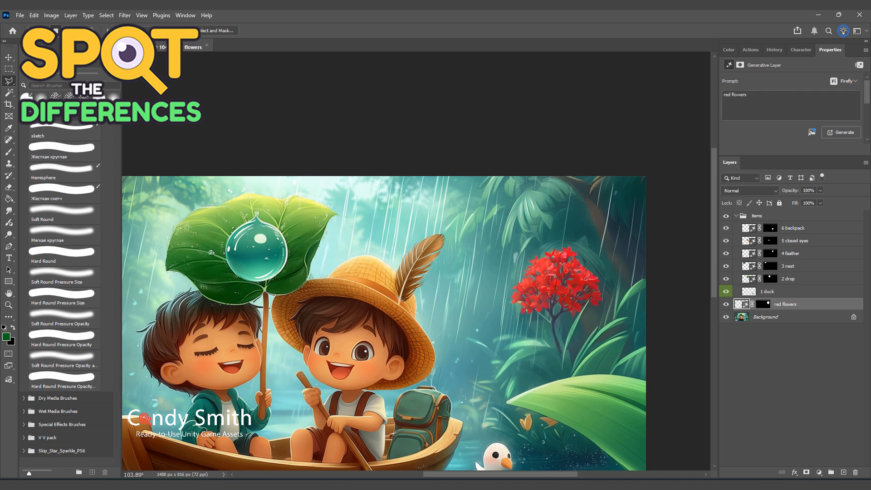
Step: Apply the third red flowers variation, move its layer to the top of the items group and rename it "7 red flowers"
drag(784, 304, 789, 222)
double_click(791, 227)
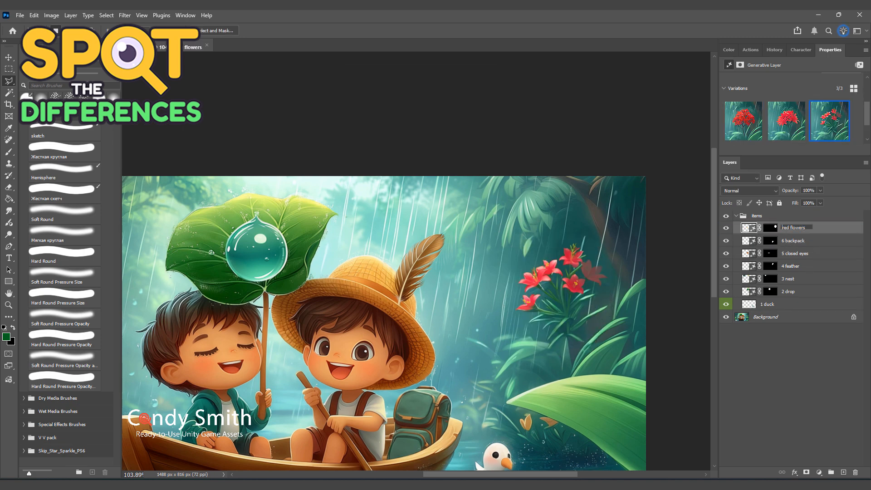
key(Return)
Step: Outline the mouth of the boy with the hat and run Generative Fill on the Background with the prompt "sad smile"
scroll(568, 267, down, 3)
scroll(181, 363, up, 6)
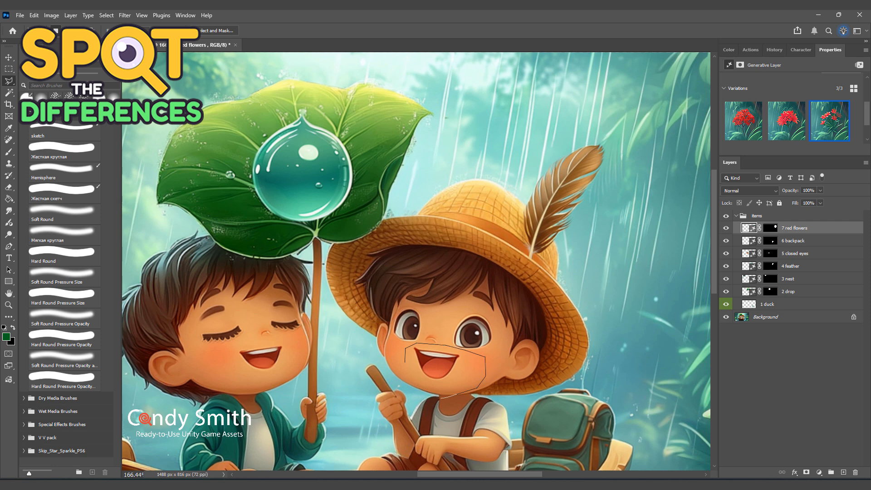
drag(439, 397, 398, 368)
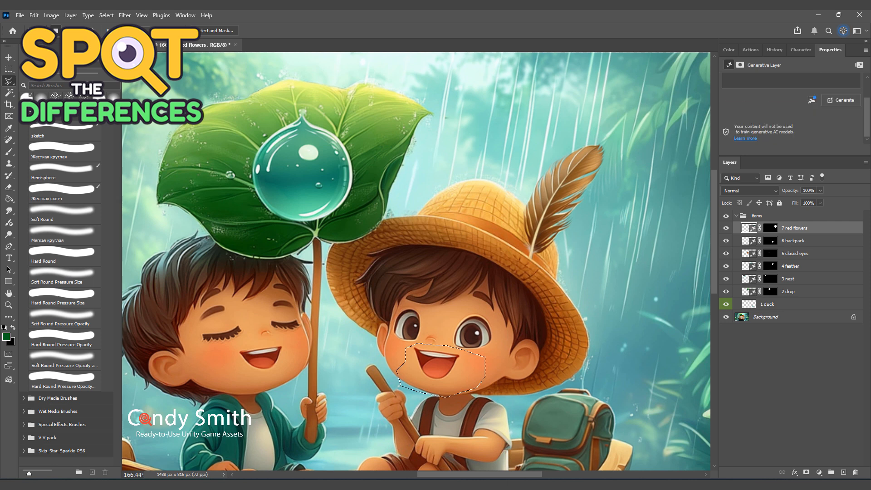
click(771, 317)
right_click(430, 371)
click(458, 293)
text(sad smile)
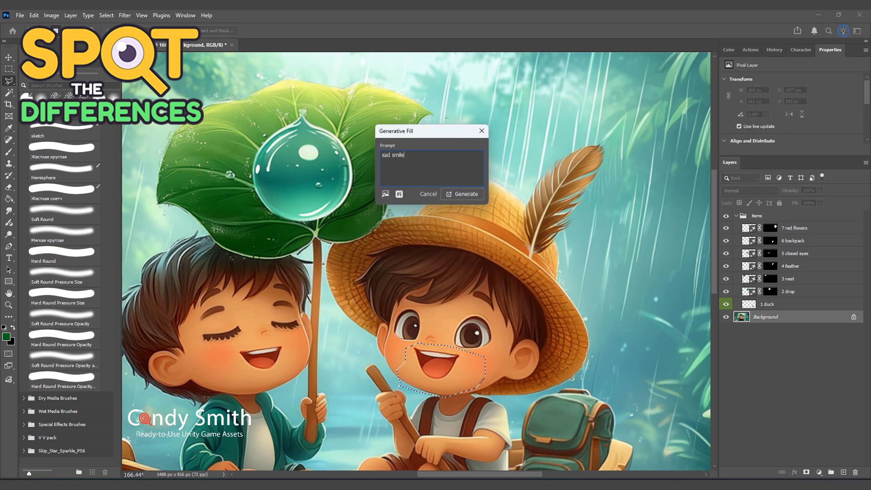
key(Return)
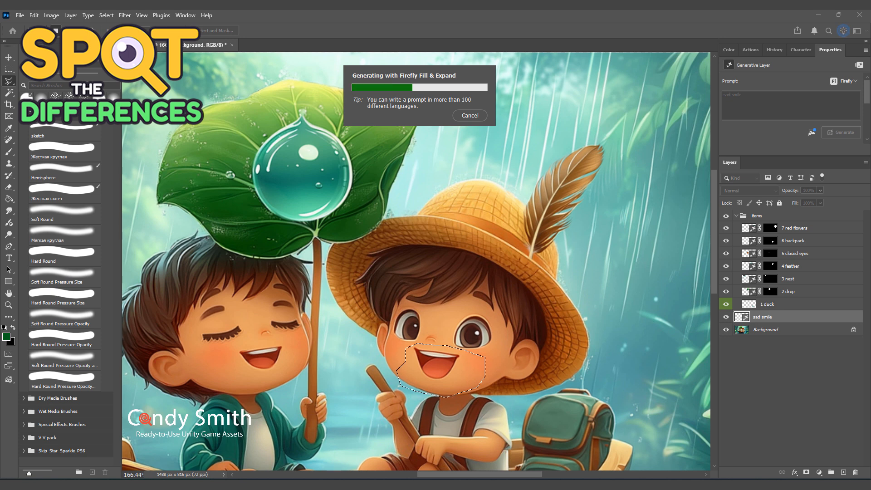
Step: Apply the second sad smile variation and generate further mouth variations from an edited prompt
scroll(419, 261, up, 2)
scroll(499, 273, down, 6)
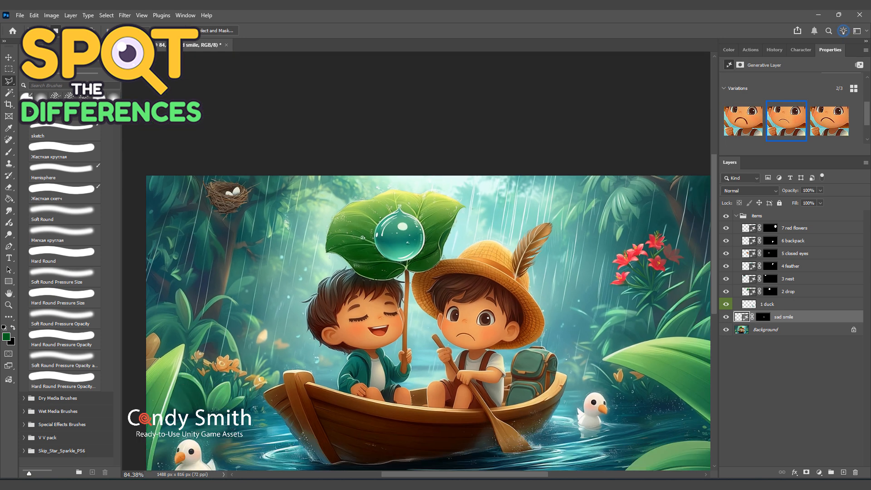
scroll(791, 113, up, 3)
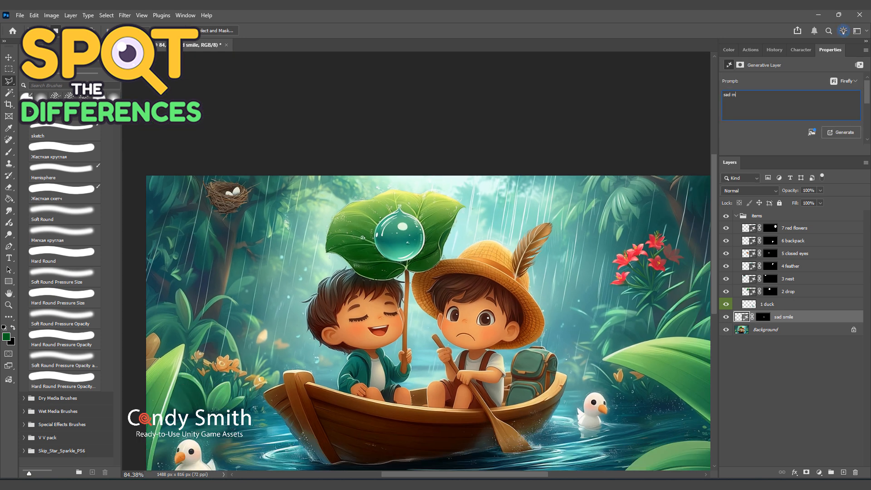
key(Return)
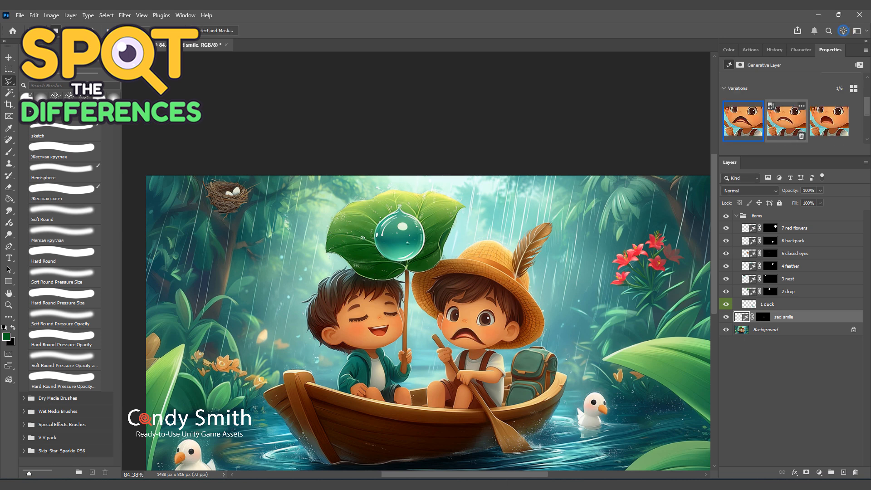
Step: Compare the mouth variations and apply the one with the small closed frown
scroll(786, 113, down, 1)
click(742, 128)
click(829, 128)
click(785, 128)
scroll(482, 291, down, 1)
Step: Select the "1 duck" layer and look over the differences across the whole picture
drag(482, 290, 548, 209)
scroll(407, 245, up, 2)
click(768, 304)
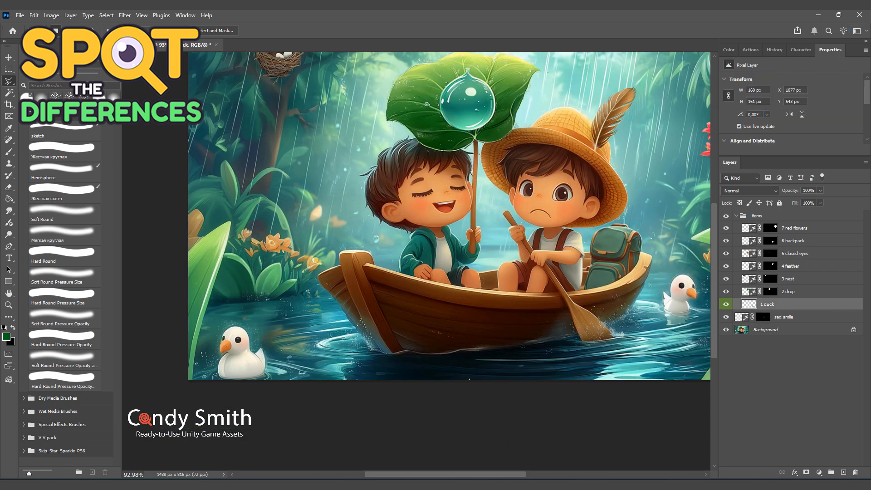
scroll(407, 245, down, 3)
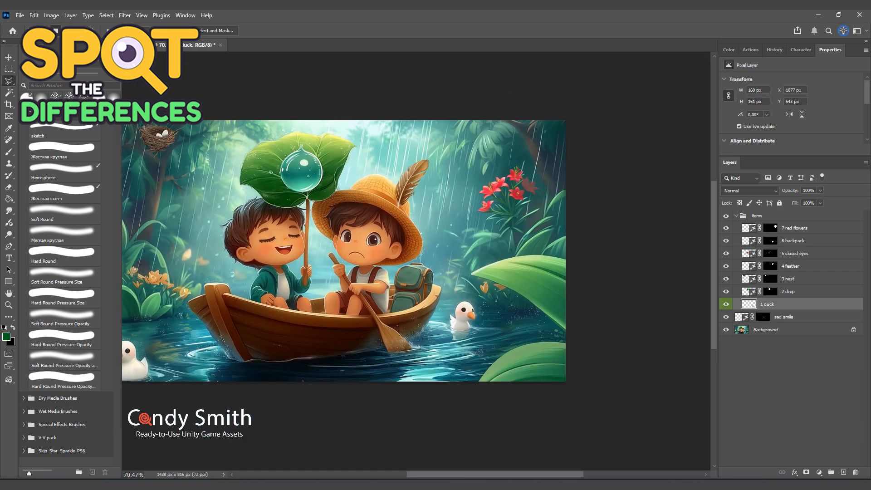
scroll(430, 222, up, 3)
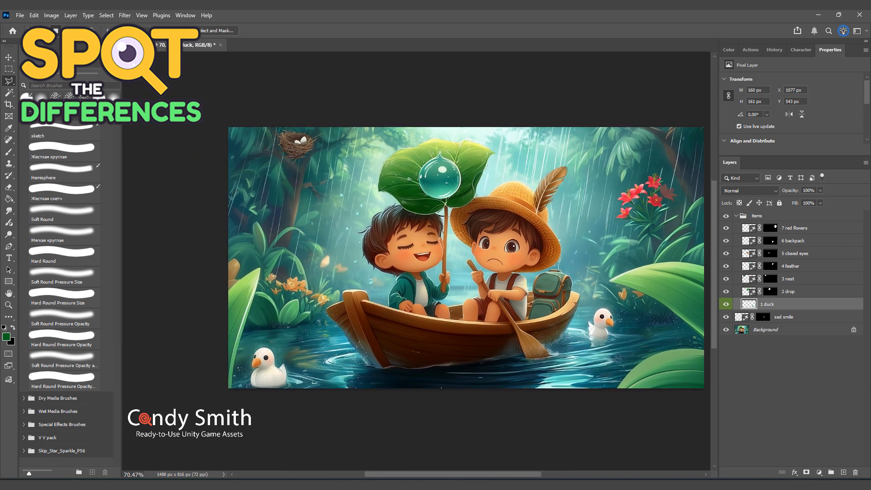
Step: Color-label the layers from "1 duck" to "7 red flowers" green, ending with only "7 red flowers" selected
scroll(429, 263, right, 3)
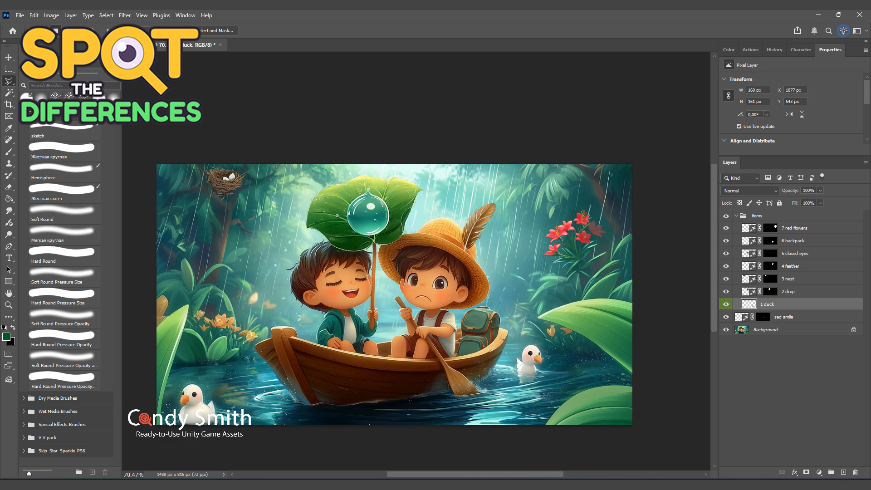
shift+click(793, 228)
right_click(794, 228)
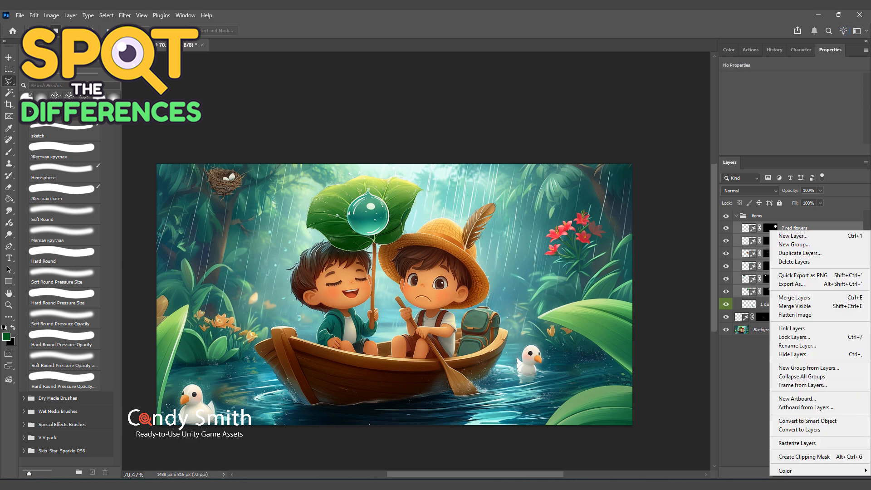
mouse_move(798, 470)
click(748, 409)
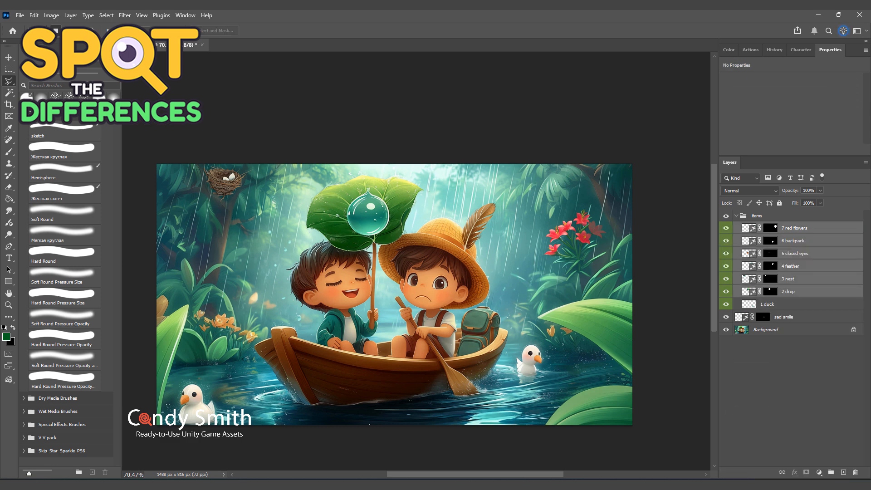
click(793, 228)
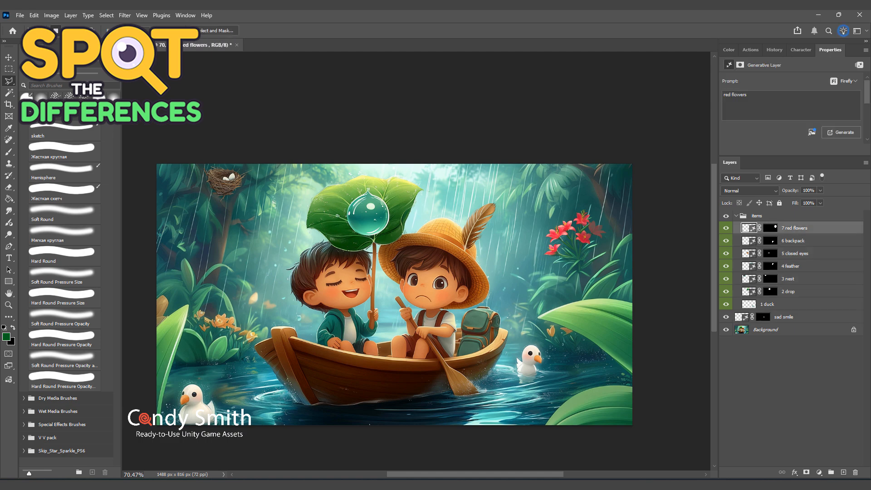
Step: Hide the whole items group to view the illustration without its numbered difference layers
scroll(394, 295, up, 3)
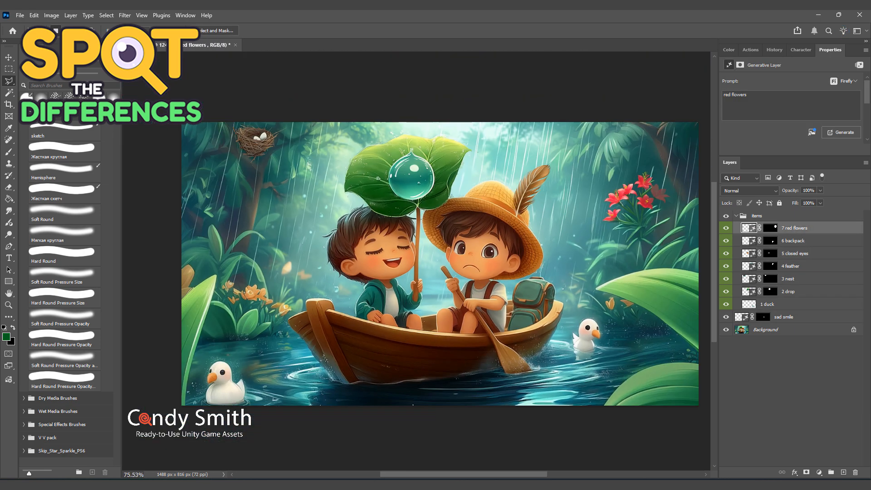
scroll(440, 290, down, 3)
click(726, 215)
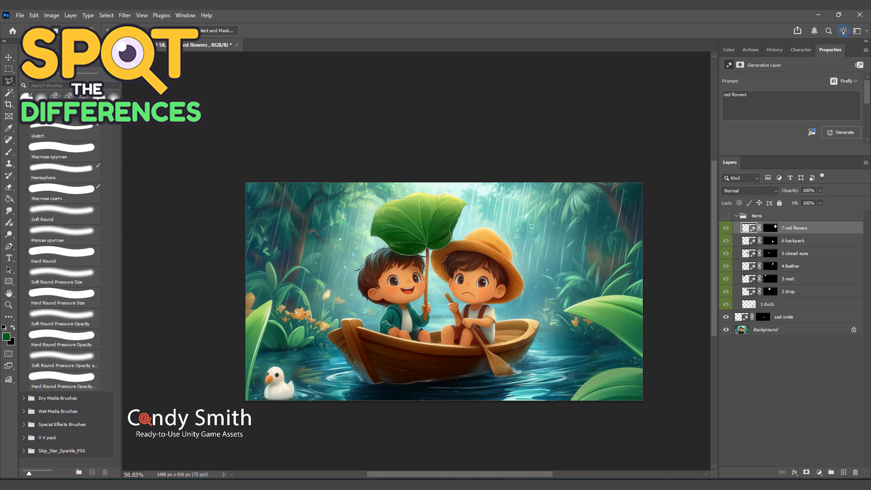
Step: Move the "sad smile" layer into the items group above "7 red flowers" and rename it "8 sad smile"
click(798, 316)
drag(789, 316, 789, 227)
double_click(791, 228)
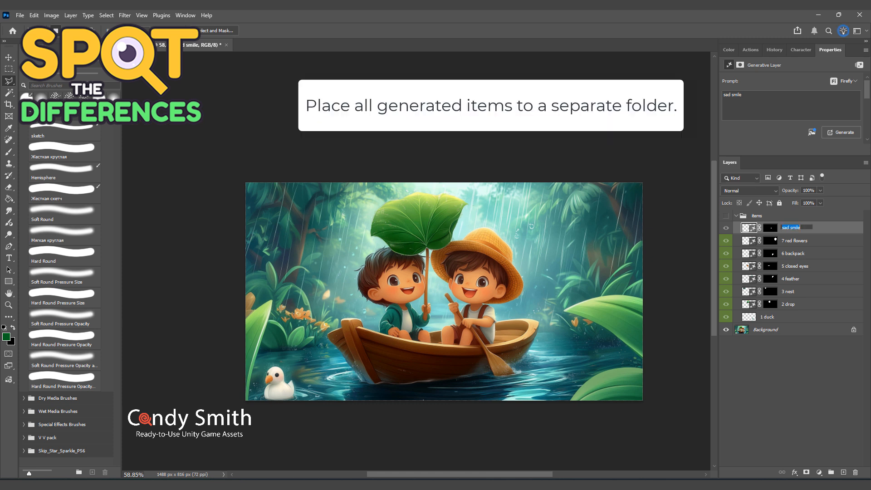
key(Home)
text(8)
key(Return)
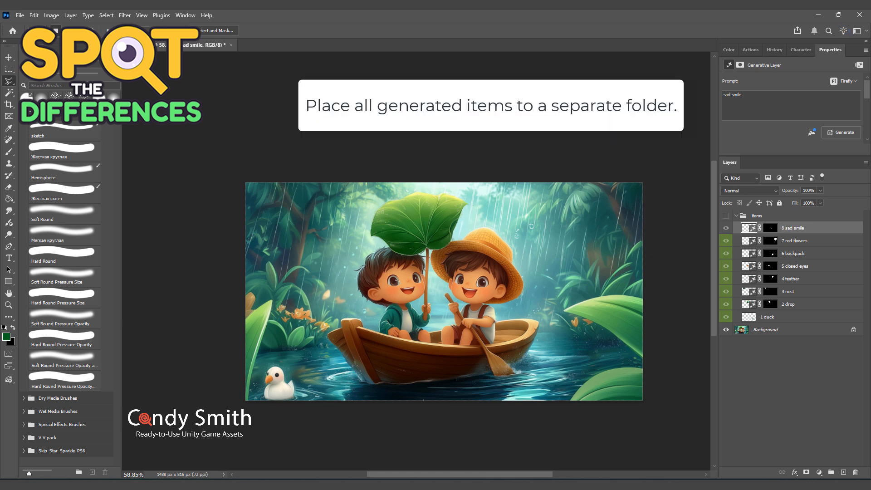